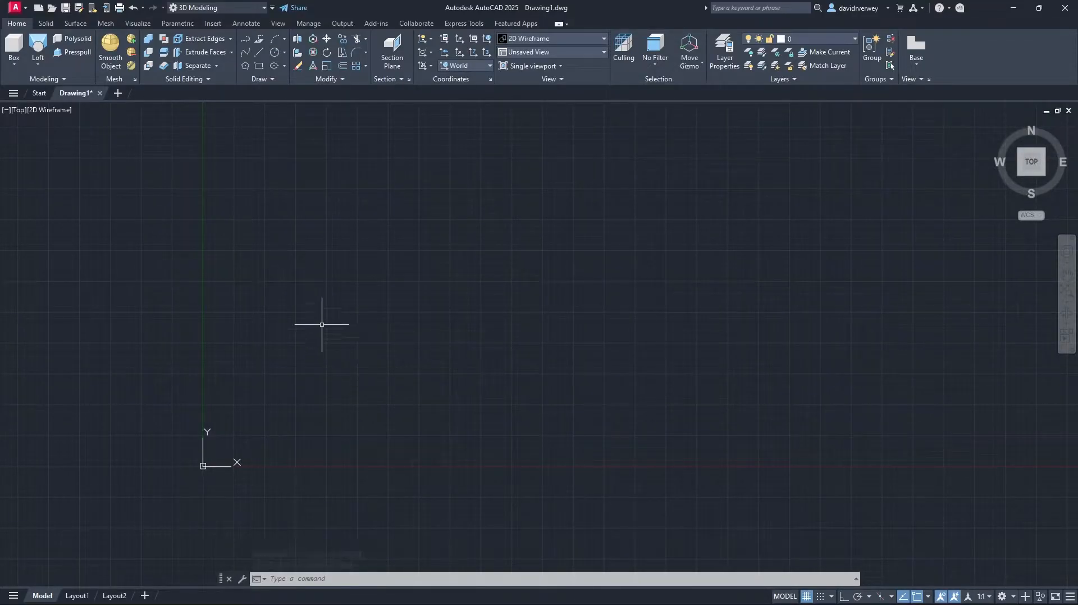
Step: Show the Insert tab's Set Location choices: From Esri Maps, From Bing Maps, or From File
left_click(214, 26)
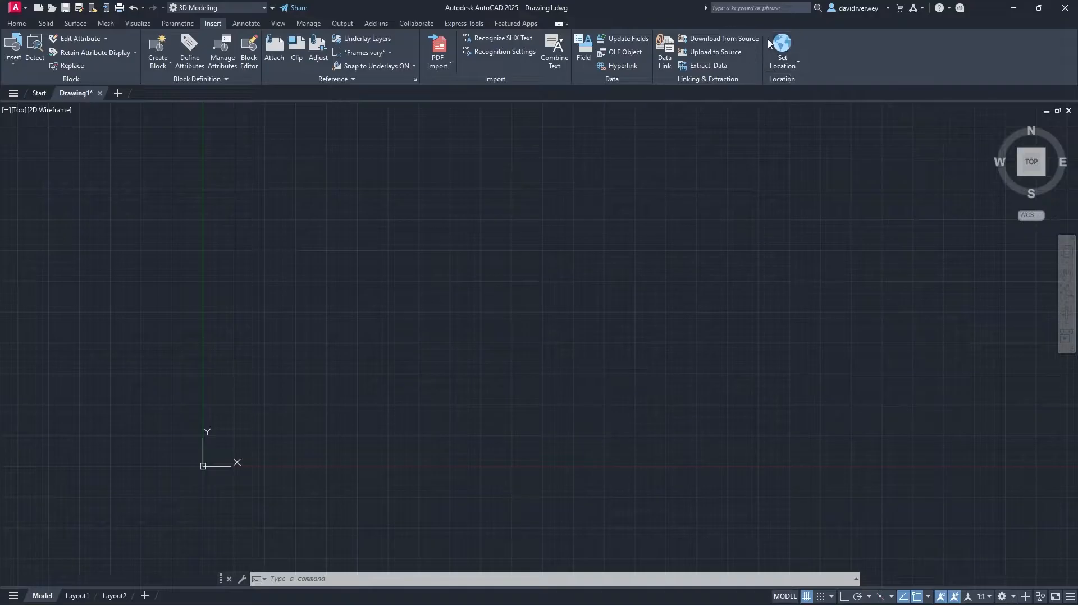
left_click(793, 61)
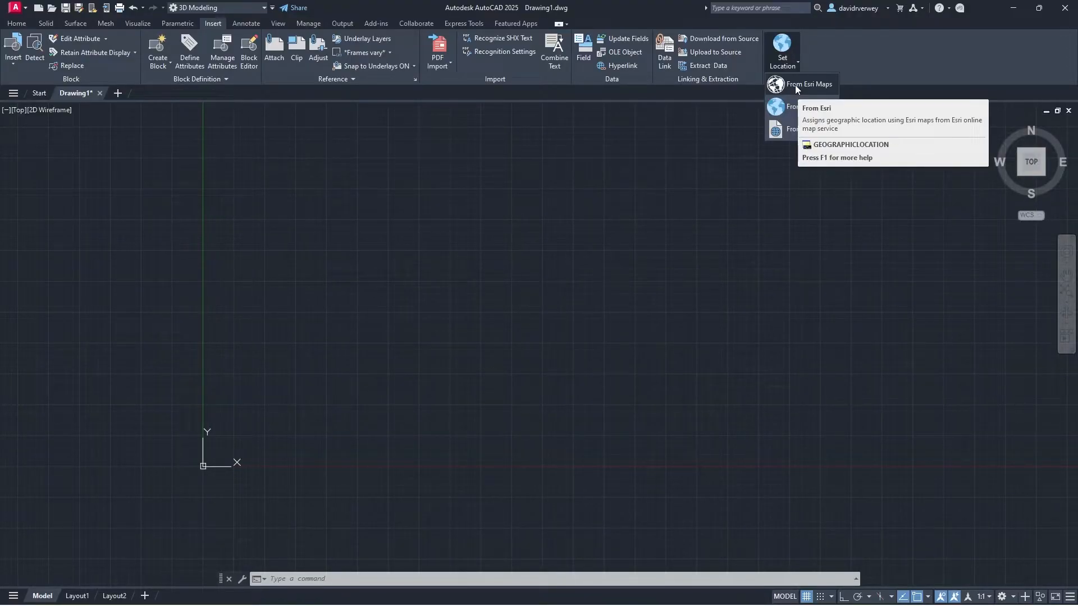
Step: Open the Geographic Location dialog using Set Location From Esri Maps
key("F5")
left_click(790, 64)
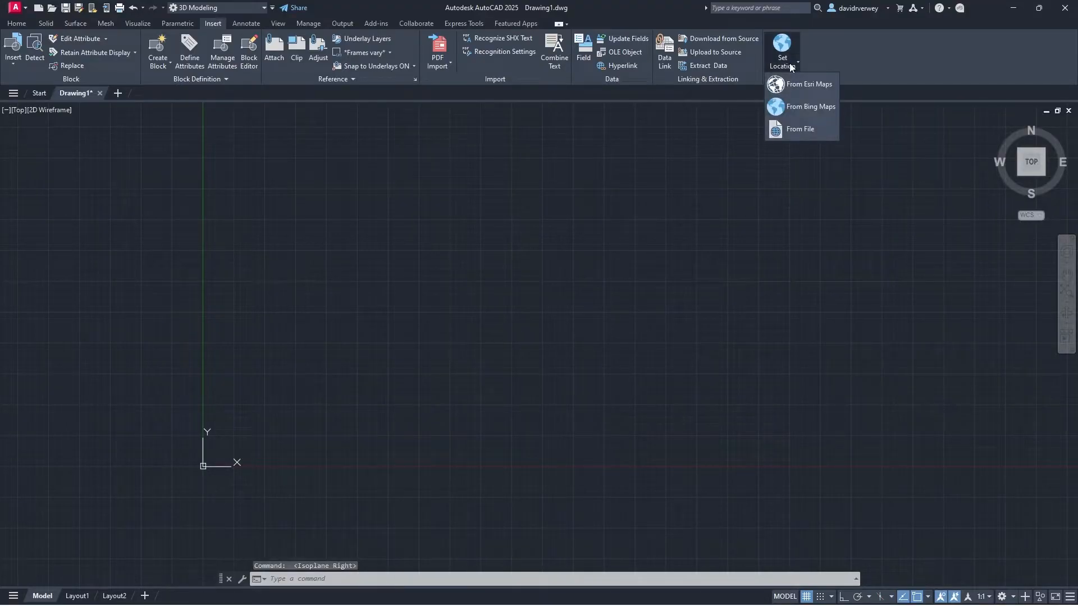
left_click(791, 85)
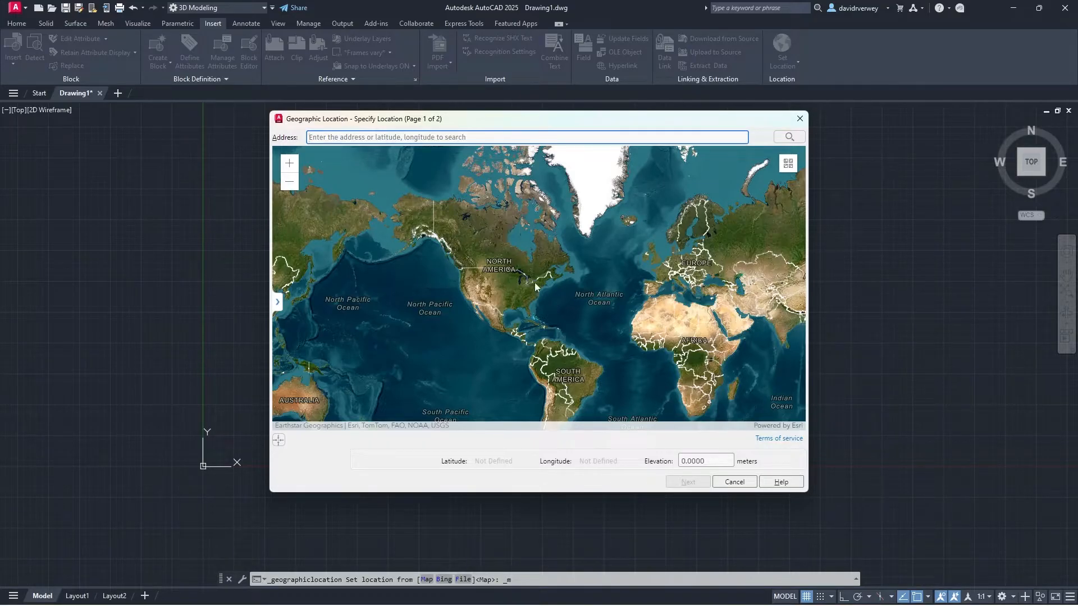
Step: Zoom and pan the location map from the world view into Toronto's Davenport and Dupont area
scroll(521, 283, "up", 5)
scroll(521, 284, "up", 5)
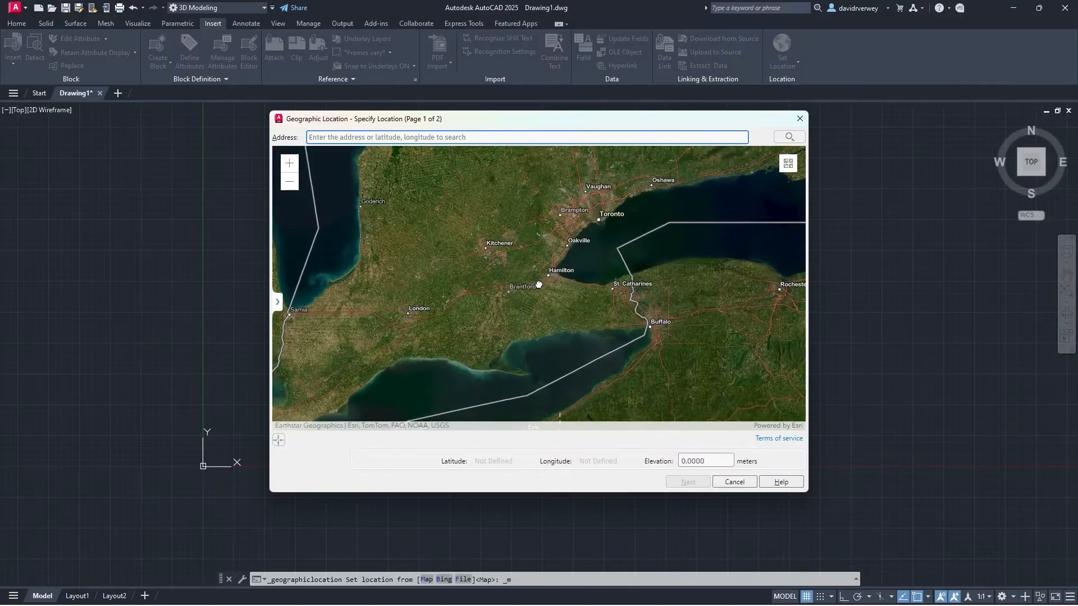
left_click_drag(578, 214, 497, 313)
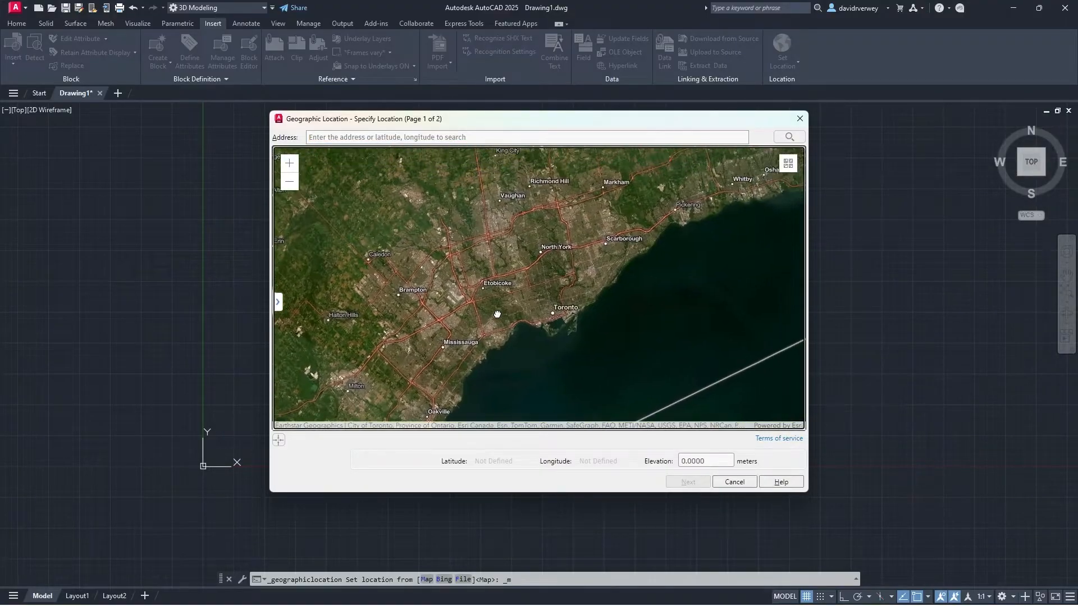
scroll(550, 249, "up", 4)
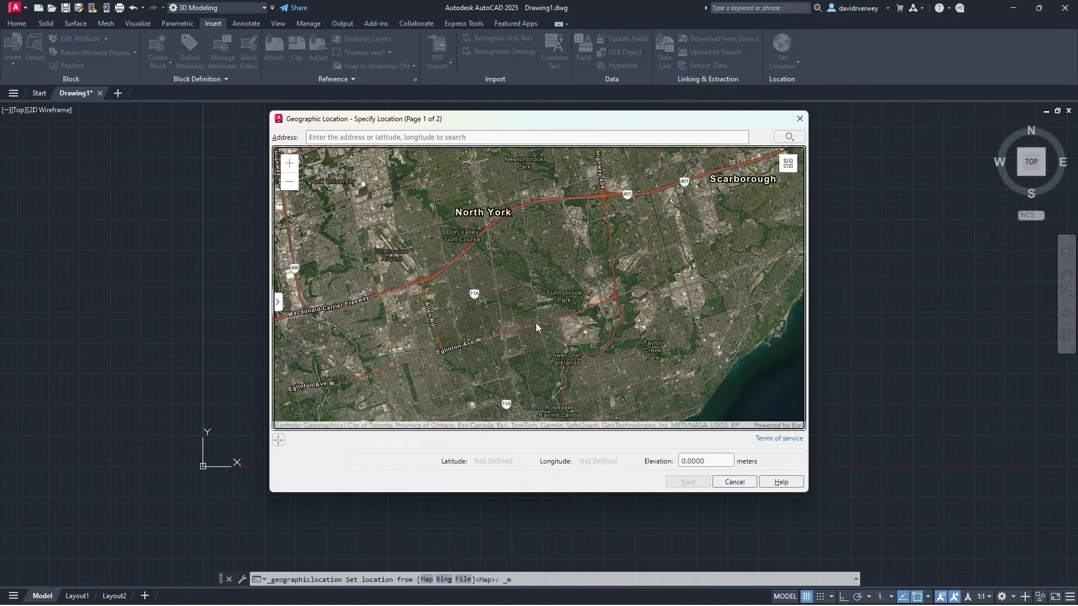
scroll(536, 323, "up", 3)
left_click_drag(532, 319, 520, 233)
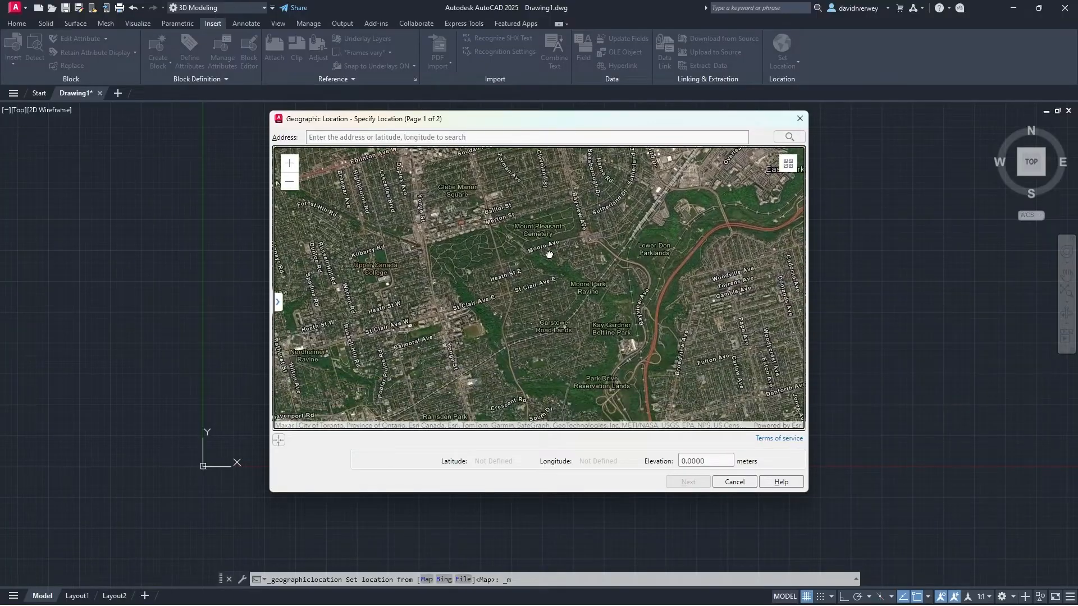
left_click_drag(476, 335, 552, 280)
left_click_drag(489, 369, 614, 366)
scroll(539, 272, "up", 2)
scroll(530, 368, "up", 2)
left_click_drag(530, 368, 514, 225)
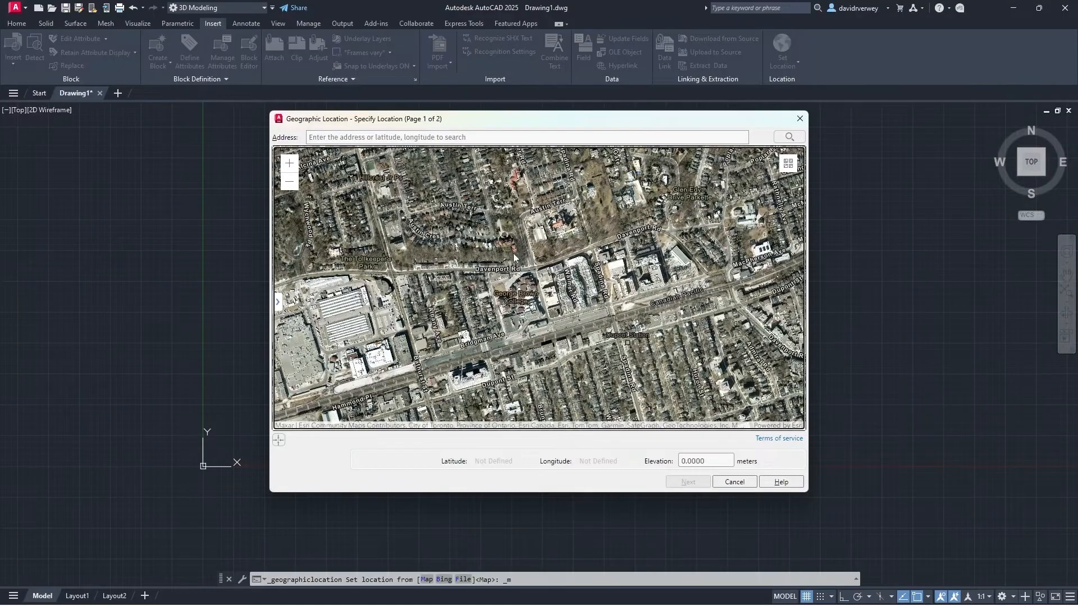
left_click(445, 137)
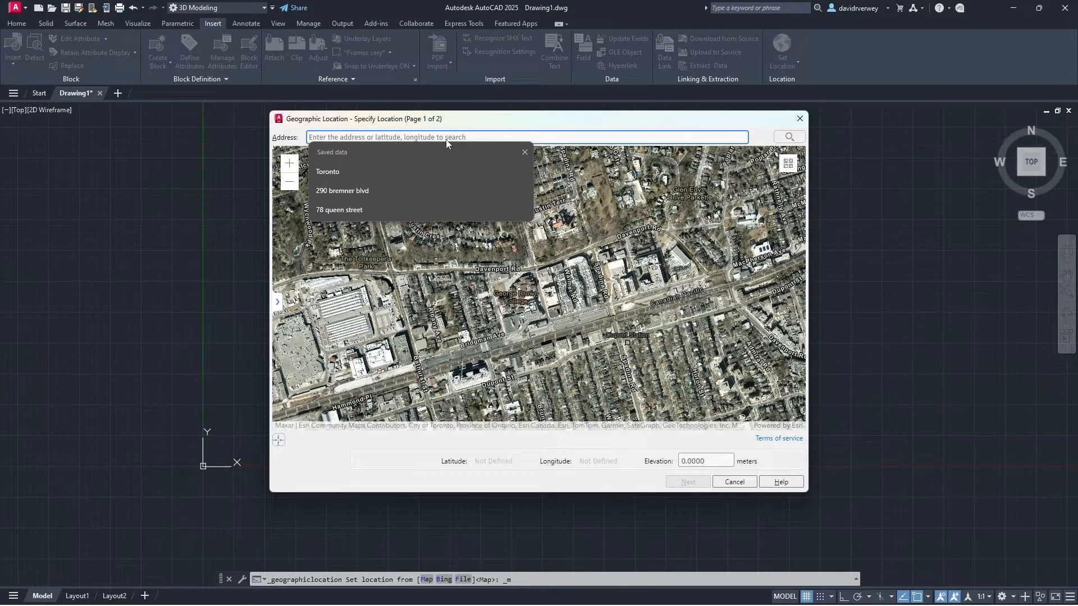
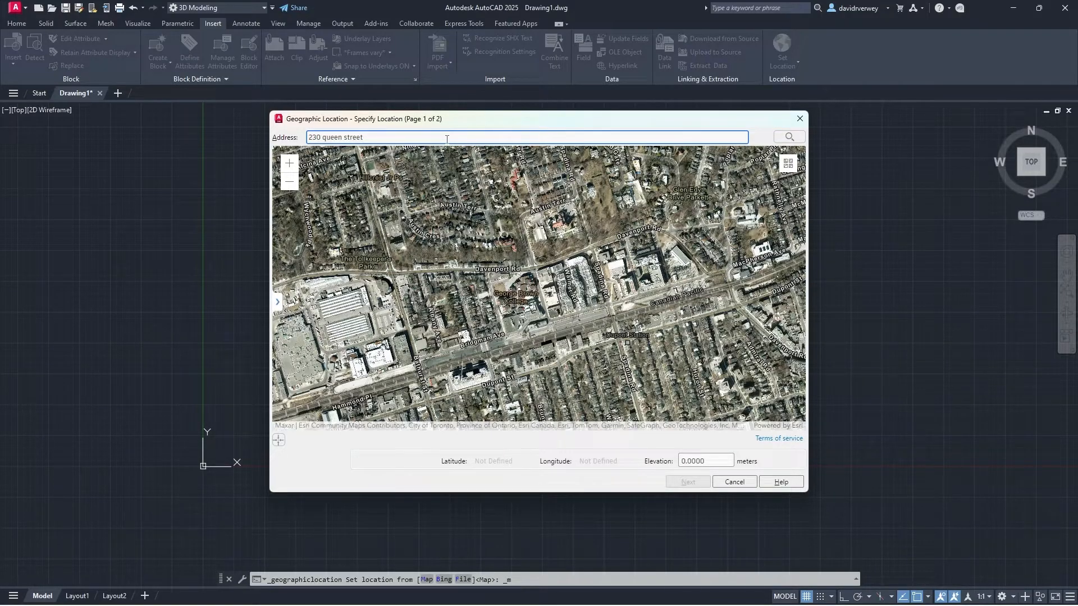
key("Return")
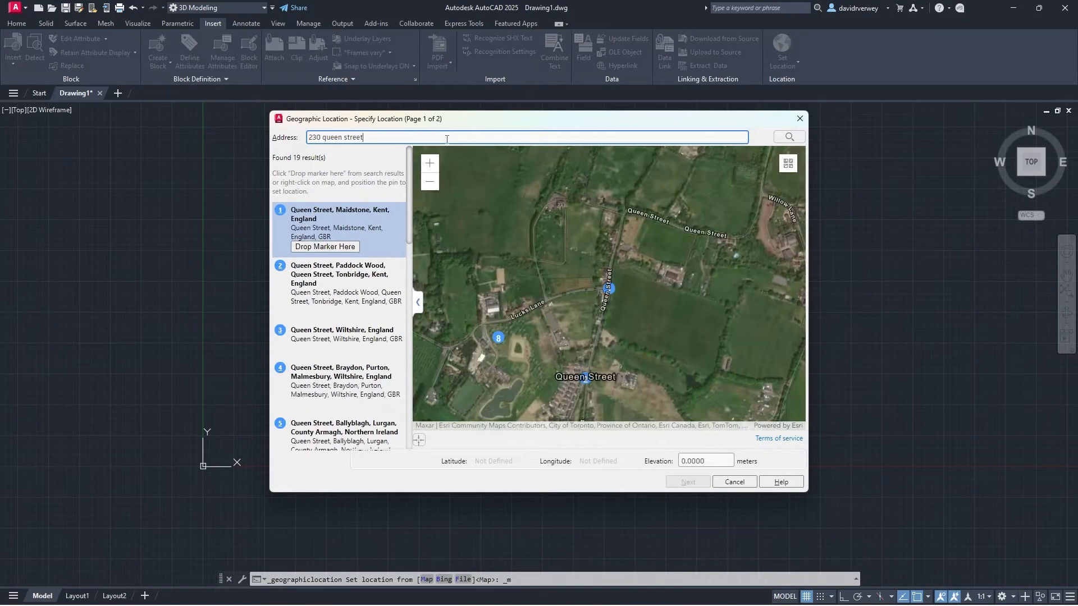
mouse_move(348, 276)
scroll(348, 276, "down", 6)
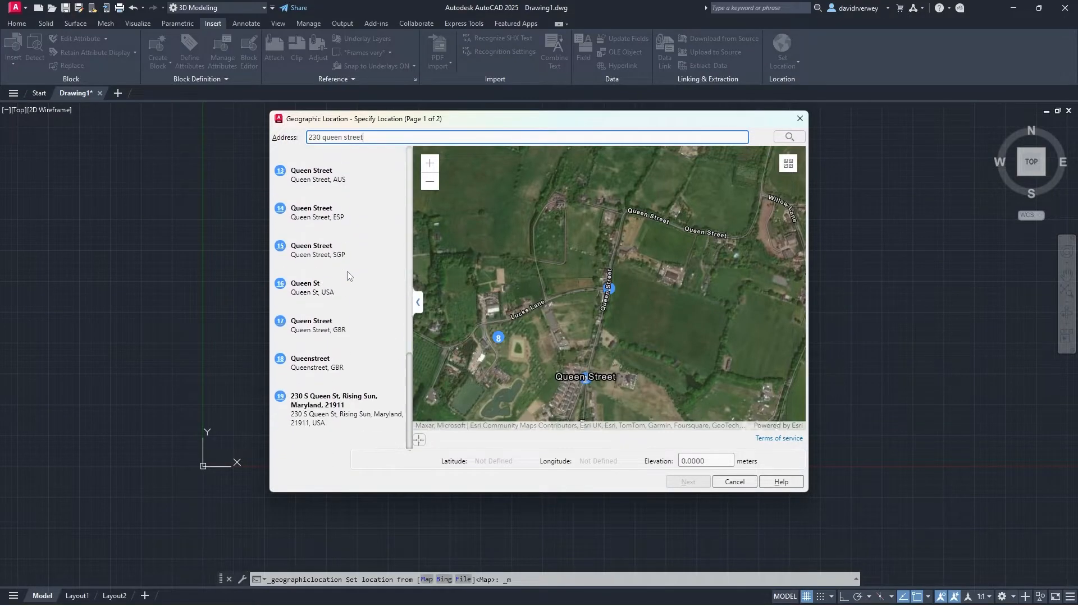
scroll(369, 326, "up", 5)
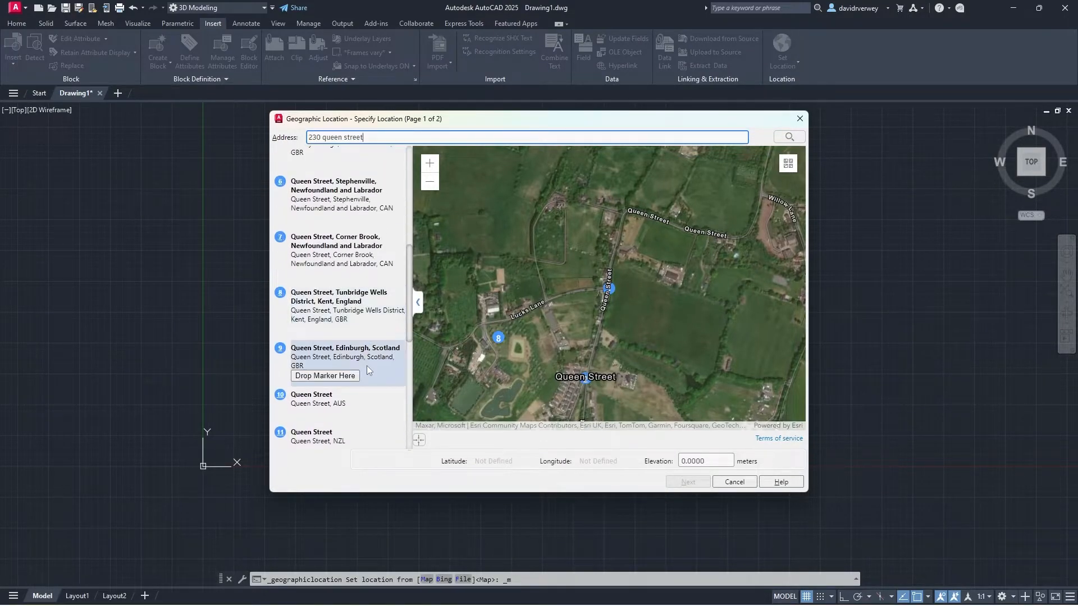
scroll(368, 371, "up", 1)
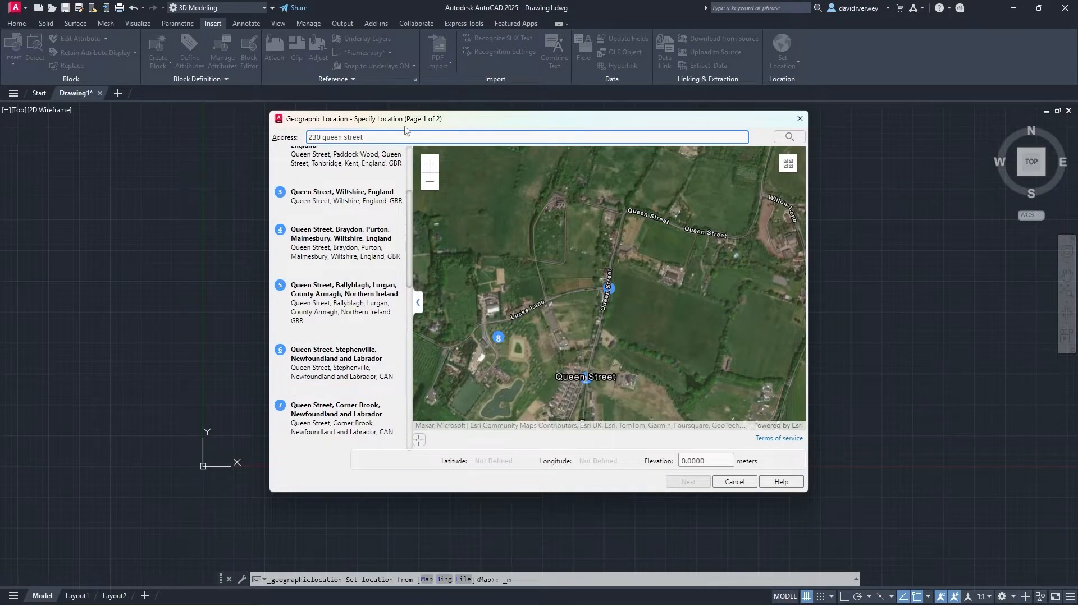
type("toronto")
key("Return")
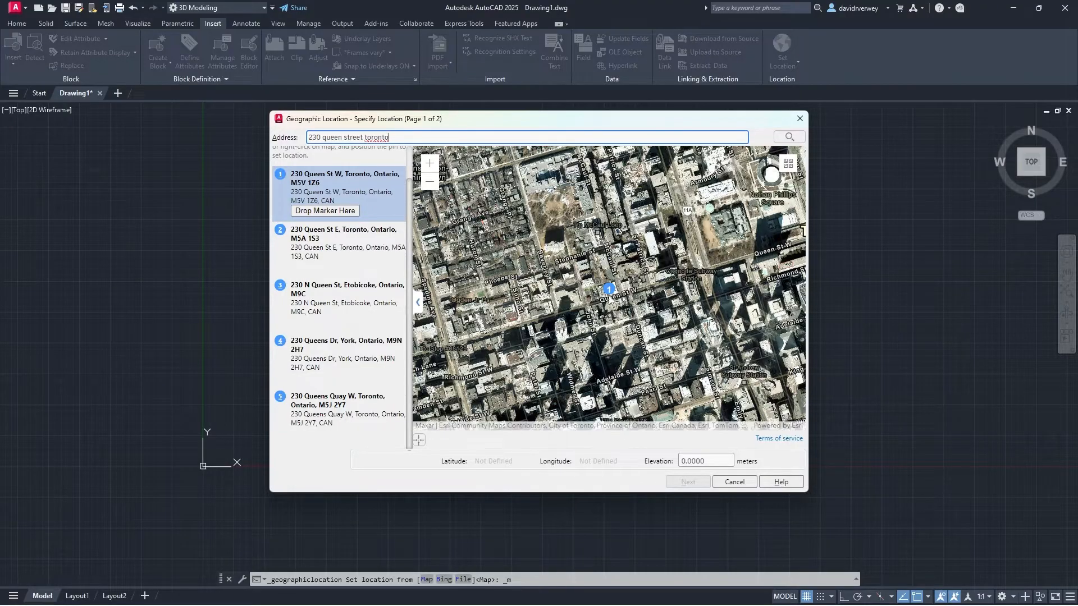
left_click(344, 212)
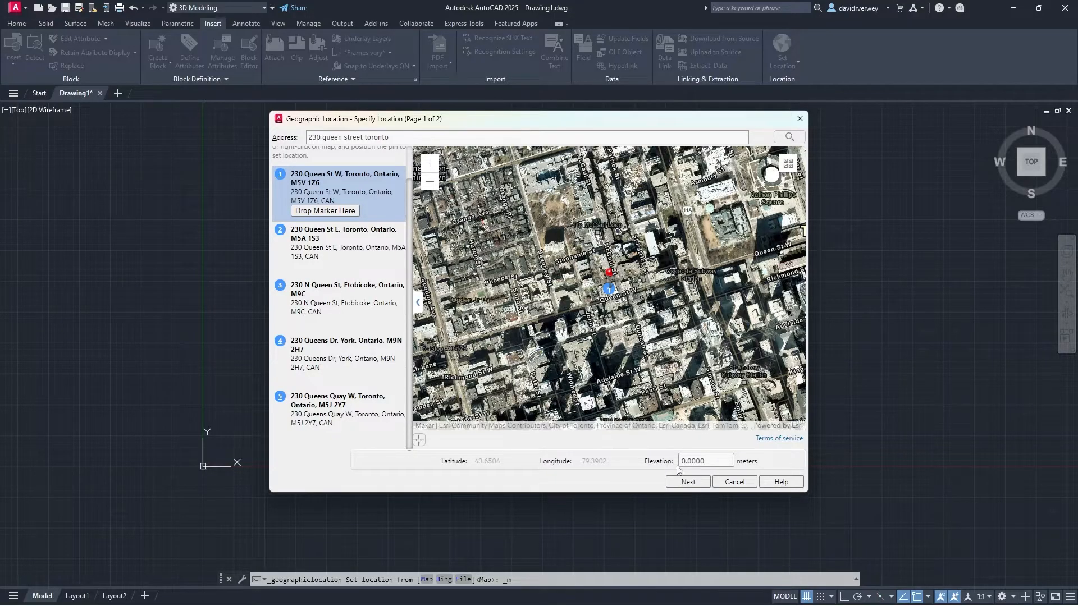
left_click(688, 482)
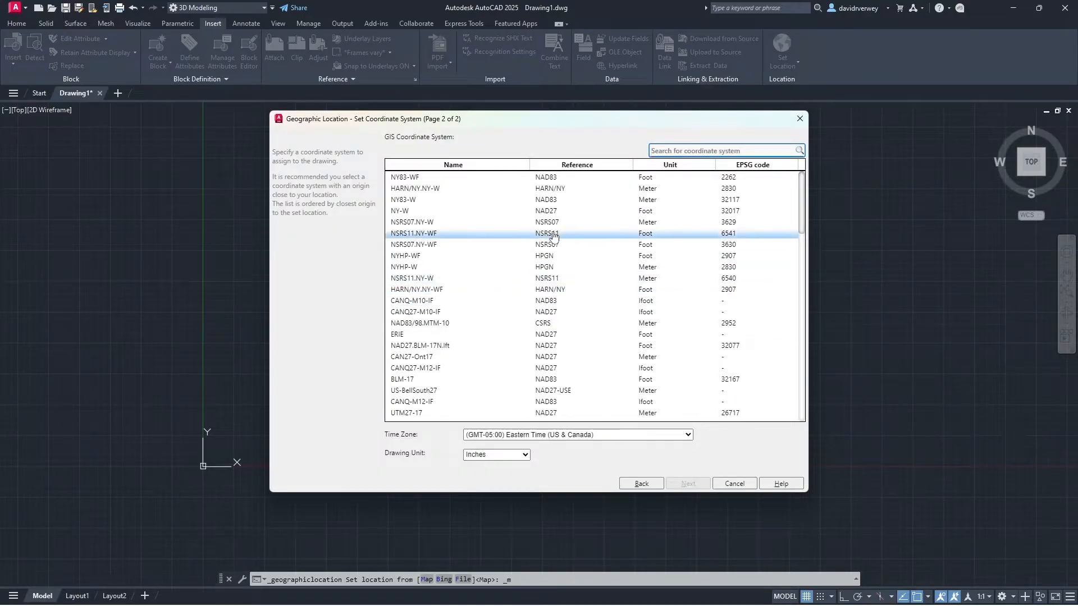
Step: Assign the NY83-WF coordinate system with Inches as the drawing unit
left_click(519, 180)
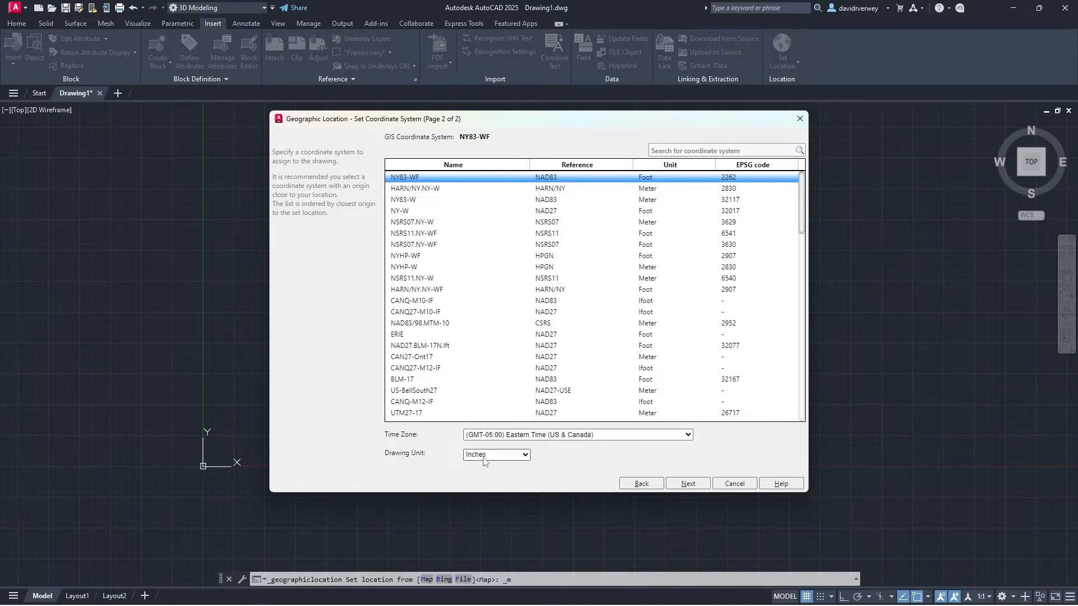
left_click(689, 486)
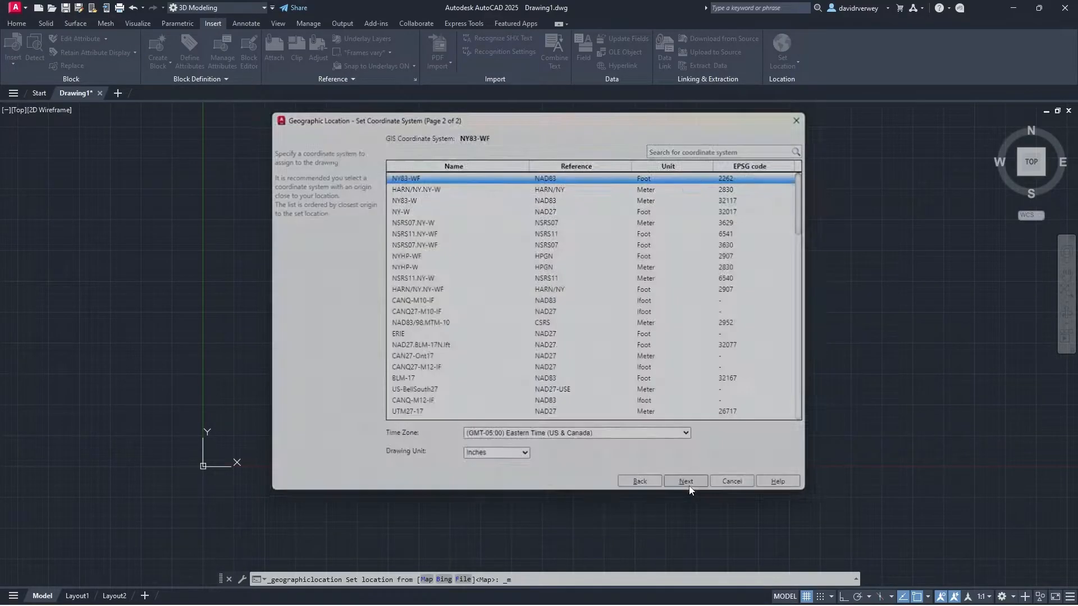
middle_click_drag(309, 388, 549, 319)
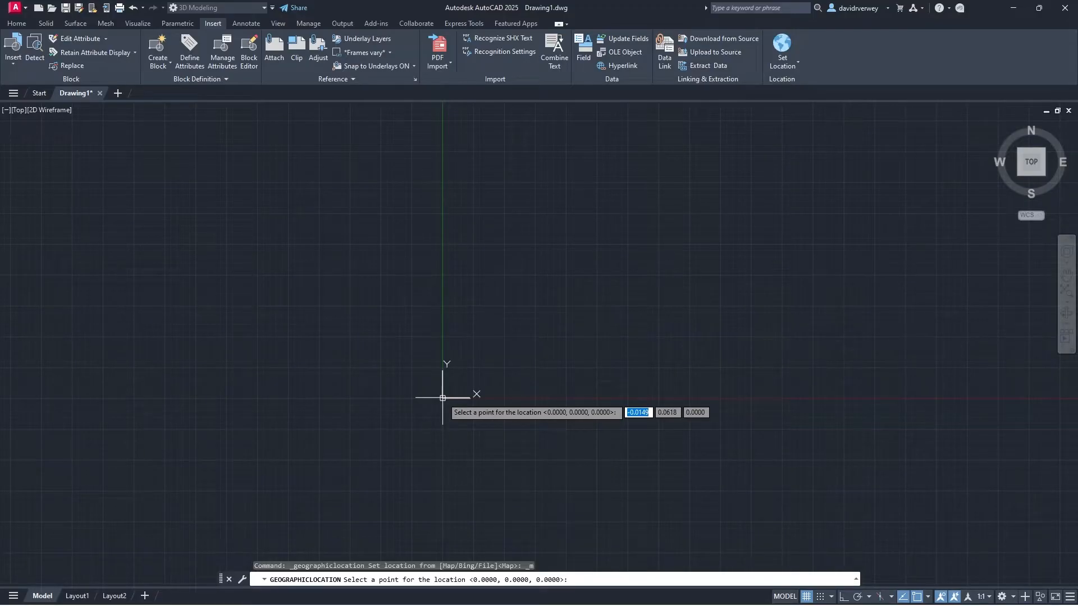
Step: Anchor the geographic location at a picked drawing point with the default north direction
left_click(442, 397)
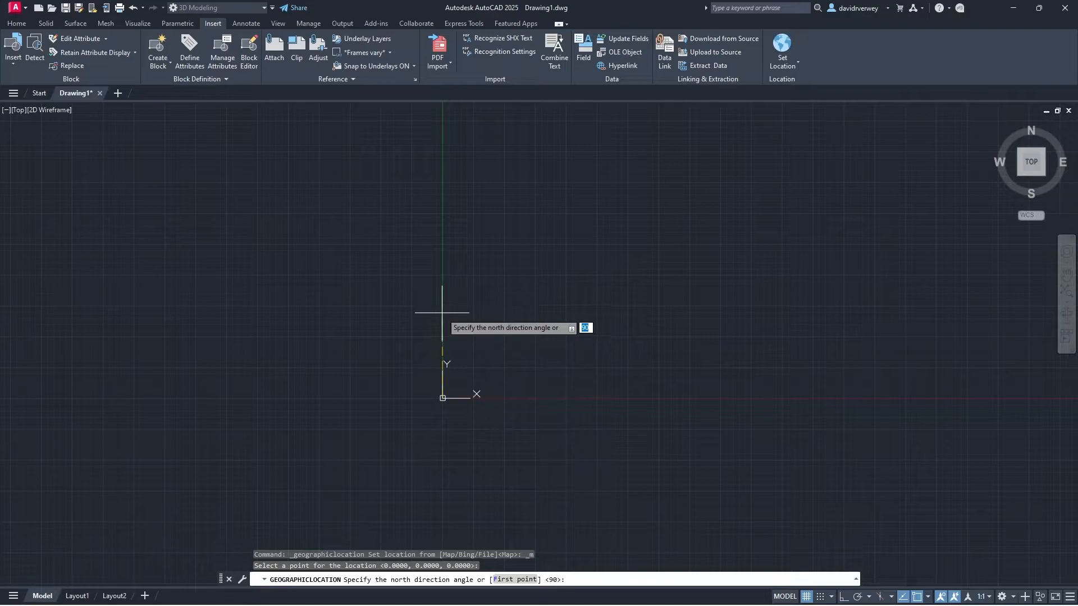
left_click(443, 277)
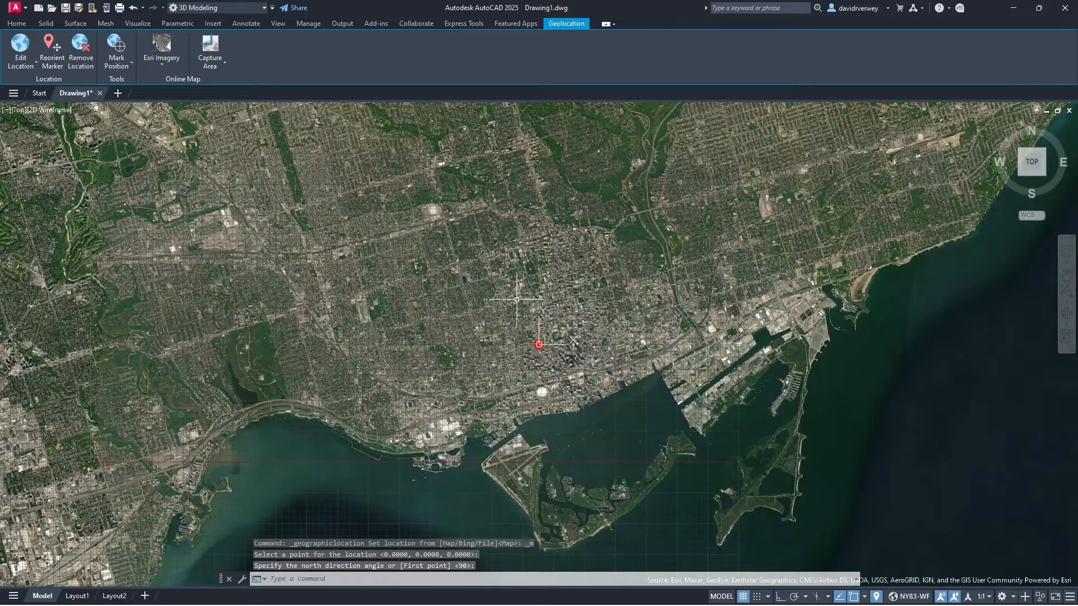
scroll(559, 294, "down", 5)
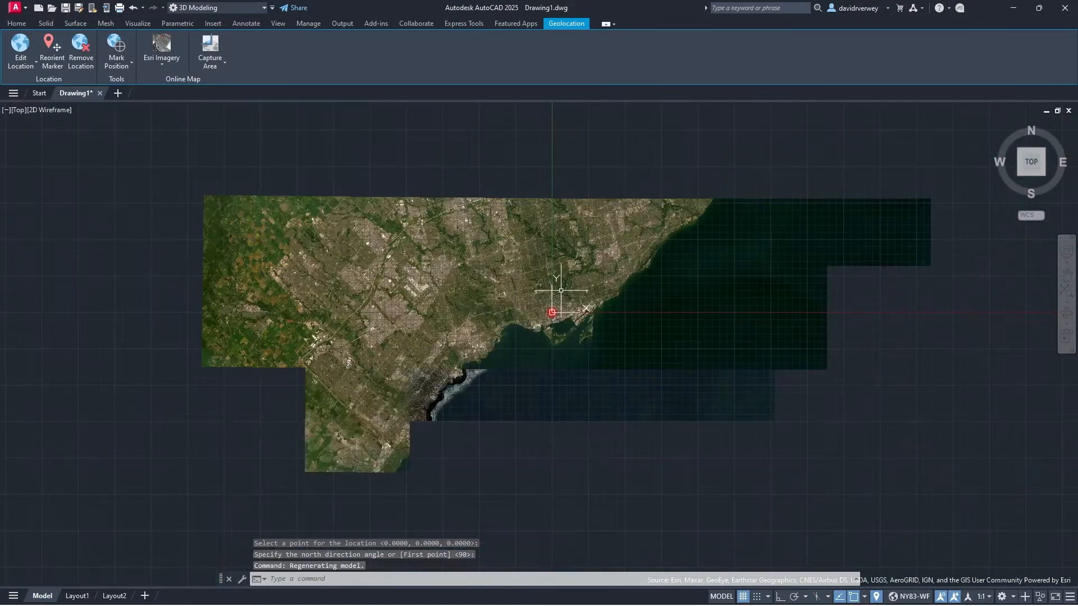
scroll(559, 293, "up", 8)
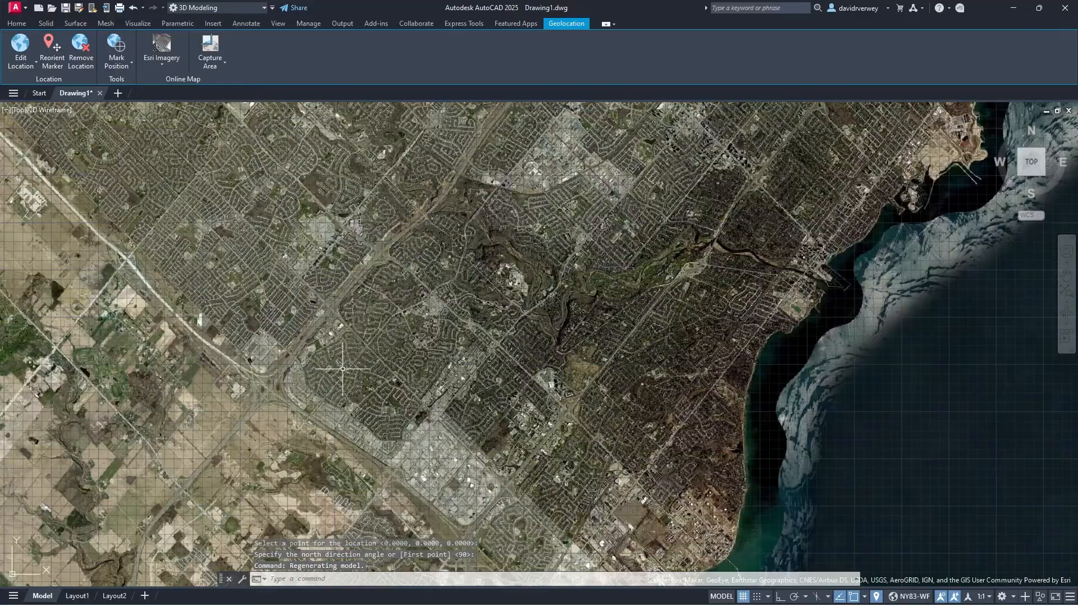
middle_click_drag(342, 369, 531, 258)
scroll(404, 368, "up", 6)
middle_click_drag(405, 367, 604, 256)
scroll(604, 256, "down", 6)
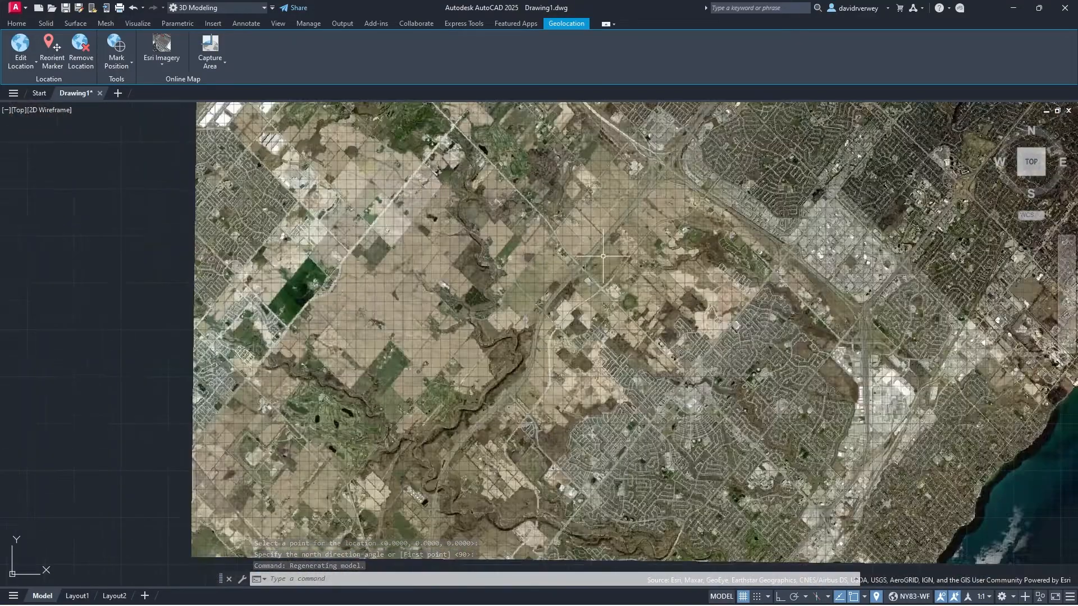
scroll(634, 418, "down", 5)
Step: Pan and zoom the aerial imagery around the red marker toward the Lake Ontario shore
middle_click_drag(1044, 110, 712, 252)
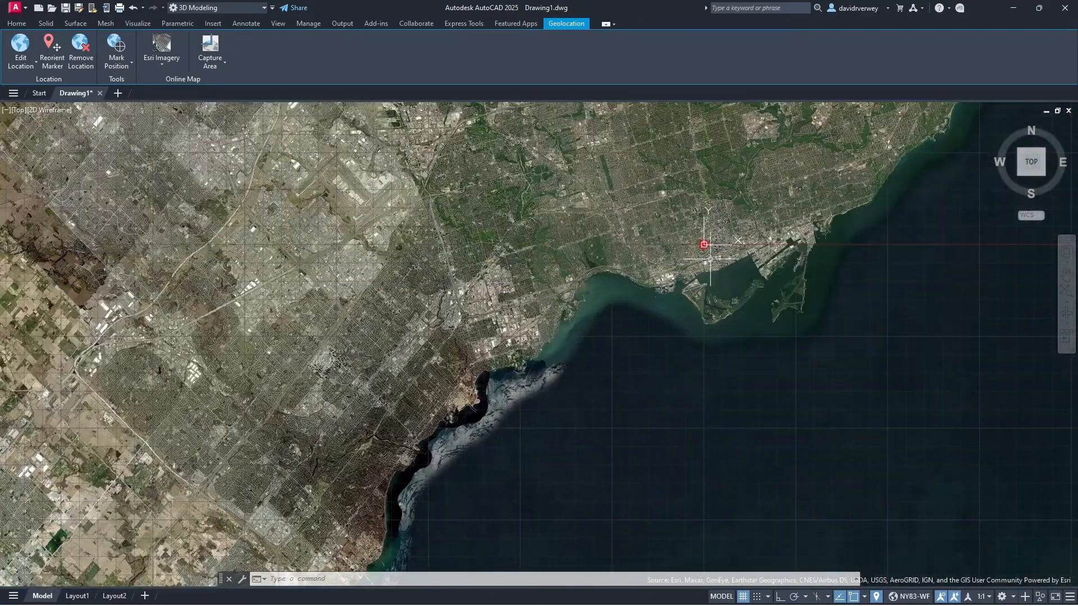
middle_click_drag(612, 502, 681, 386)
mouse_move(585, 515)
middle_mouse_down()
mouse_move(602, 500)
mouse_move(625, 399)
middle_mouse_up()
scroll(590, 413, "down", 5)
scroll(615, 428, "up", 4)
scroll(657, 448, "up", 2)
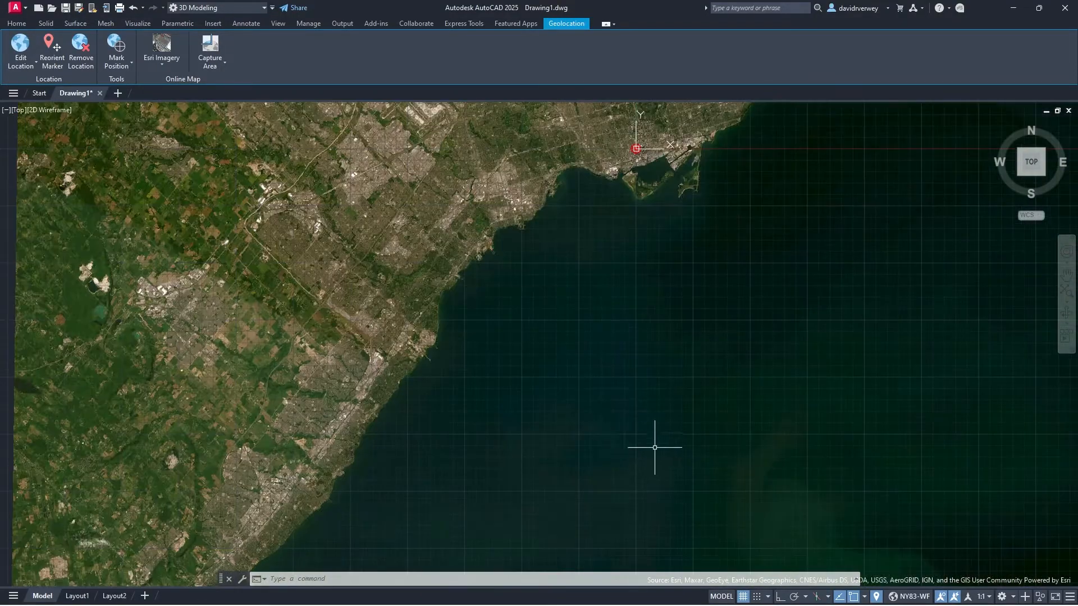
middle_click_drag(614, 439, 638, 298)
scroll(612, 443, "down", 2)
middle_click_drag(677, 543, 640, 418)
middle_click_drag(636, 463, 560, 337)
Step: Zoom into downtown Toronto and centre the view on the location marker
scroll(654, 392, "up", 6)
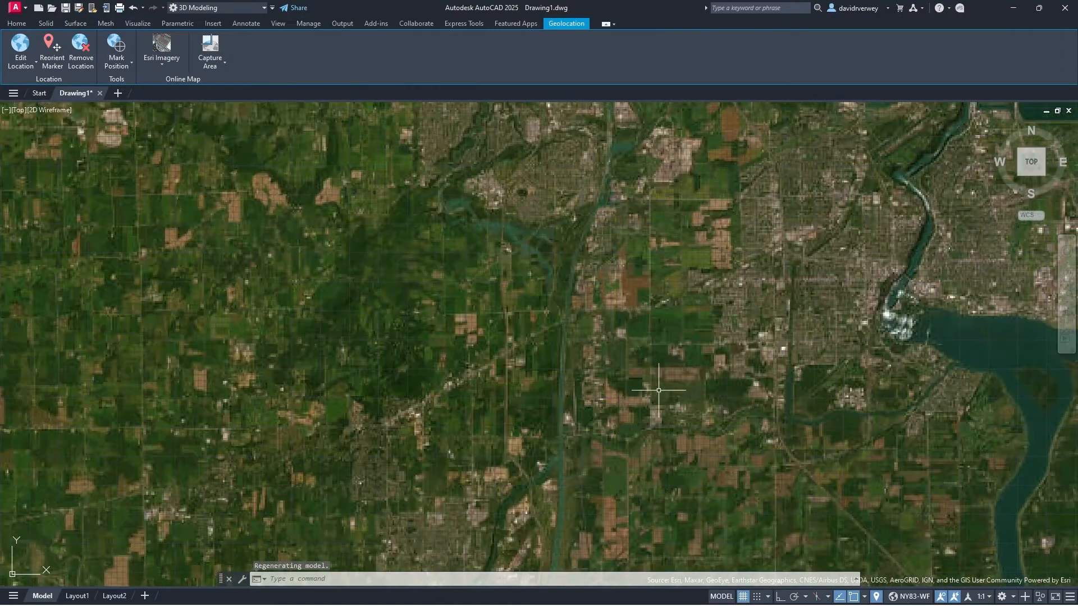
middle_click_drag(807, 337, 604, 368)
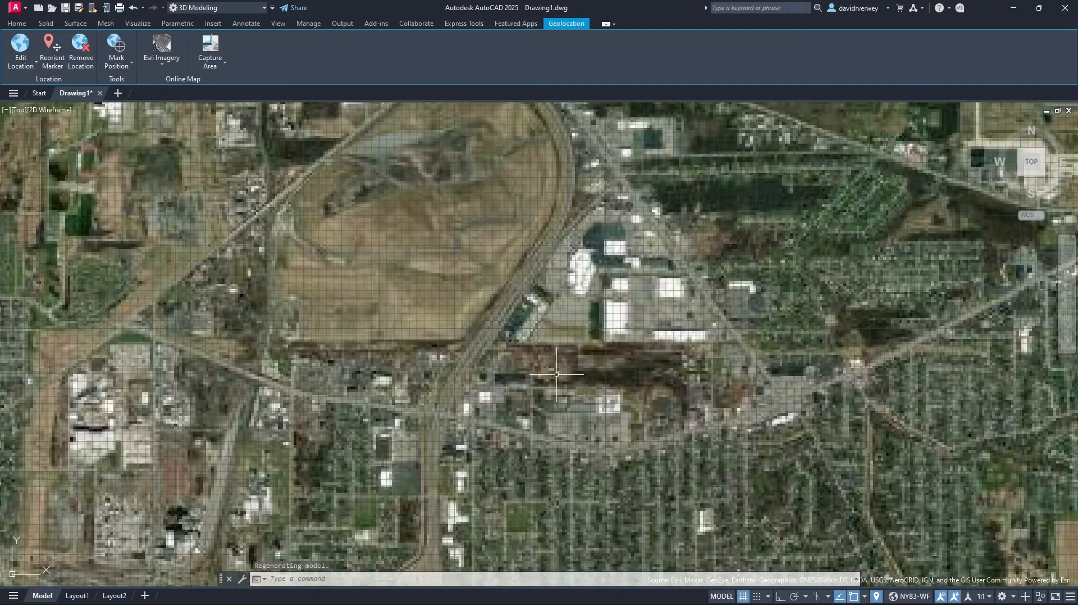
scroll(418, 225, "down", 4)
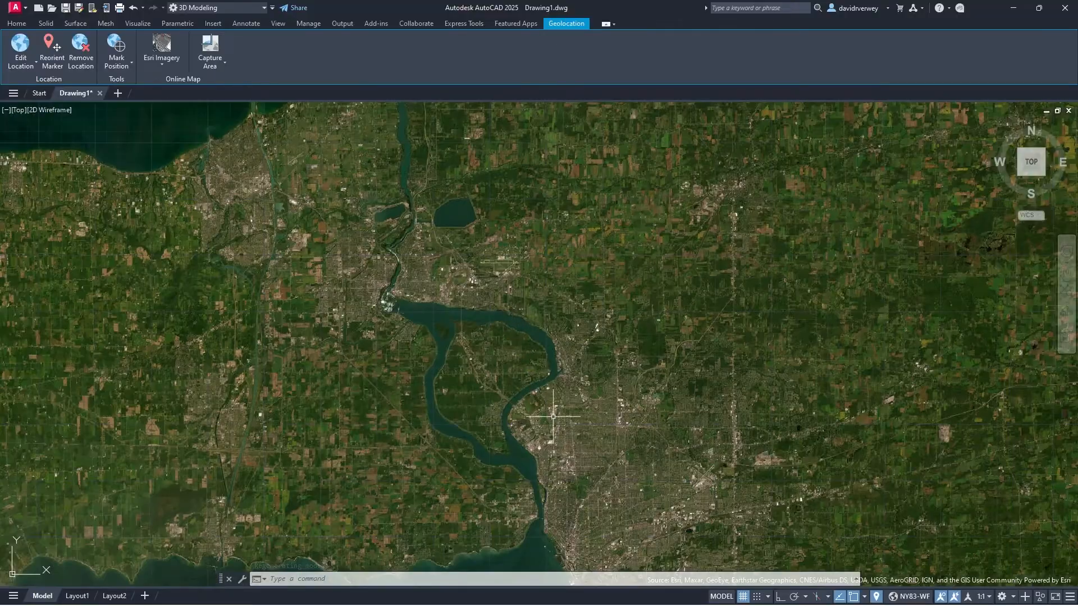
scroll(544, 404, "up", 4)
scroll(484, 364, "down", 4)
middle_click_drag(309, 169, 524, 414)
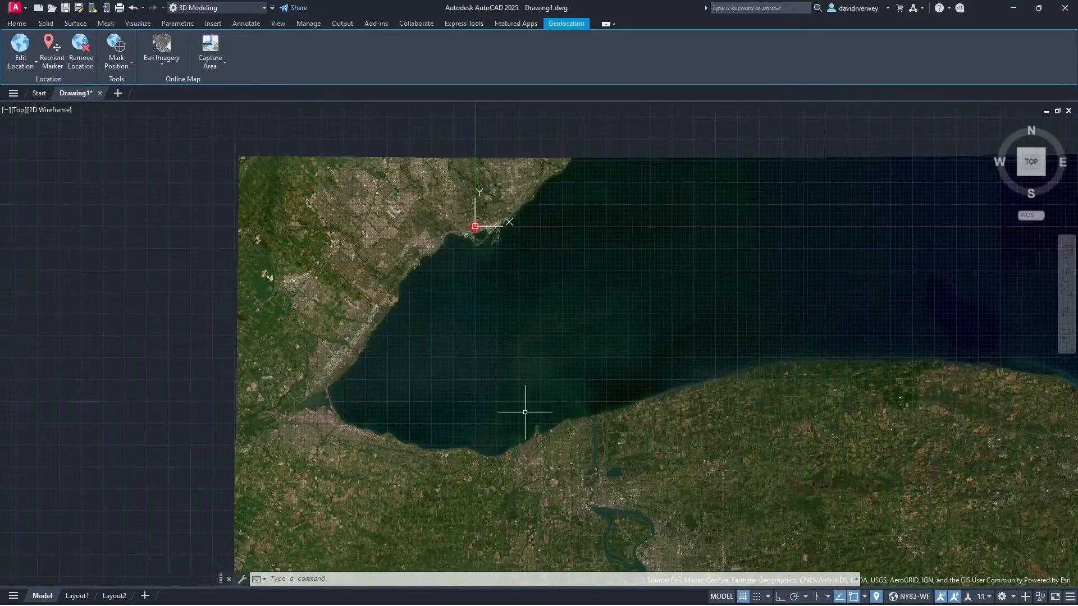
middle_click_drag(475, 238, 496, 339)
scroll(494, 337, "up", 7)
scroll(469, 346, "up", 4)
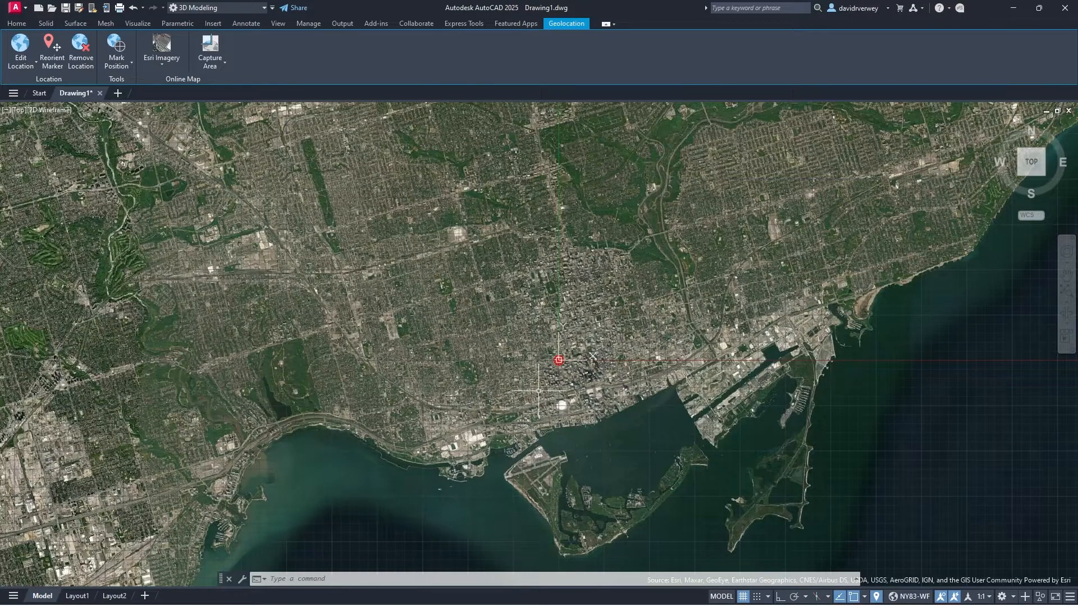
scroll(601, 364, "up", 6)
middle_click_drag(601, 365, 529, 351)
key("F5")
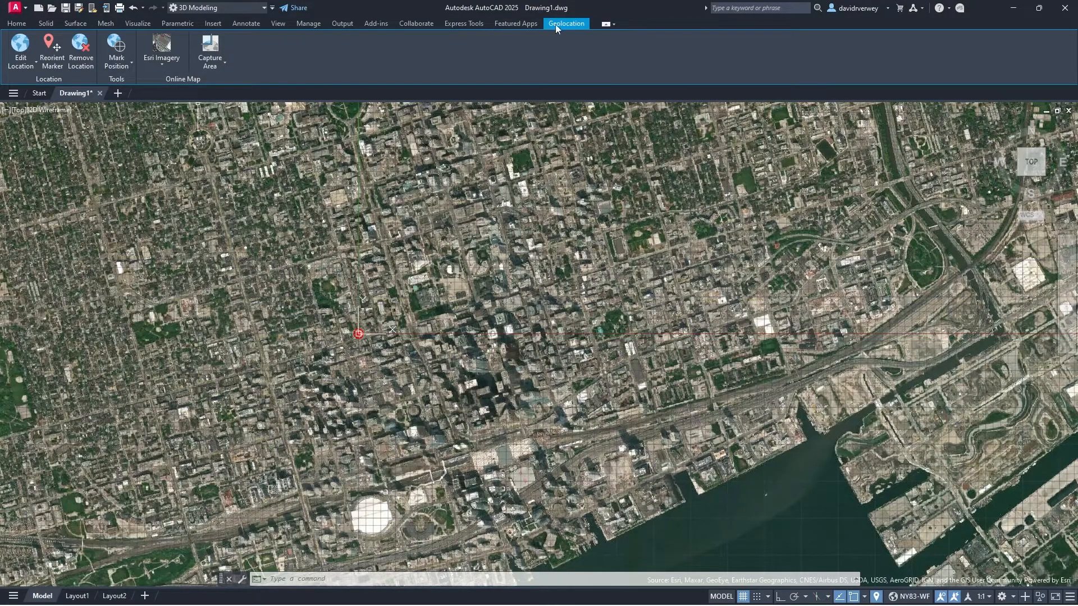
Step: Glance at map capture options, then switch the online map to Esri OpenStreetMap
left_click(214, 65)
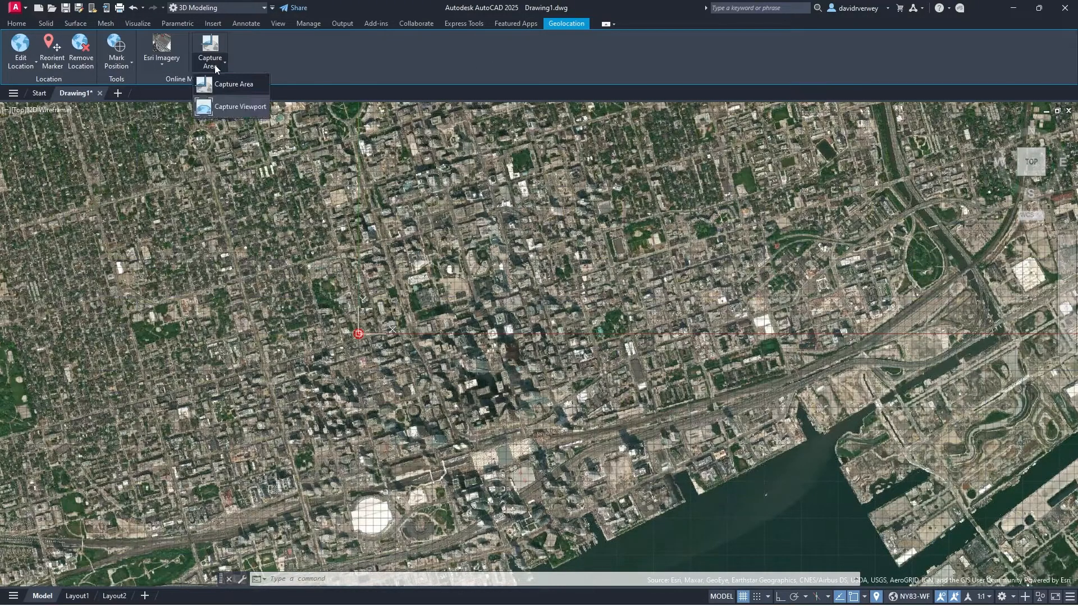
left_click(211, 65)
left_click(168, 66)
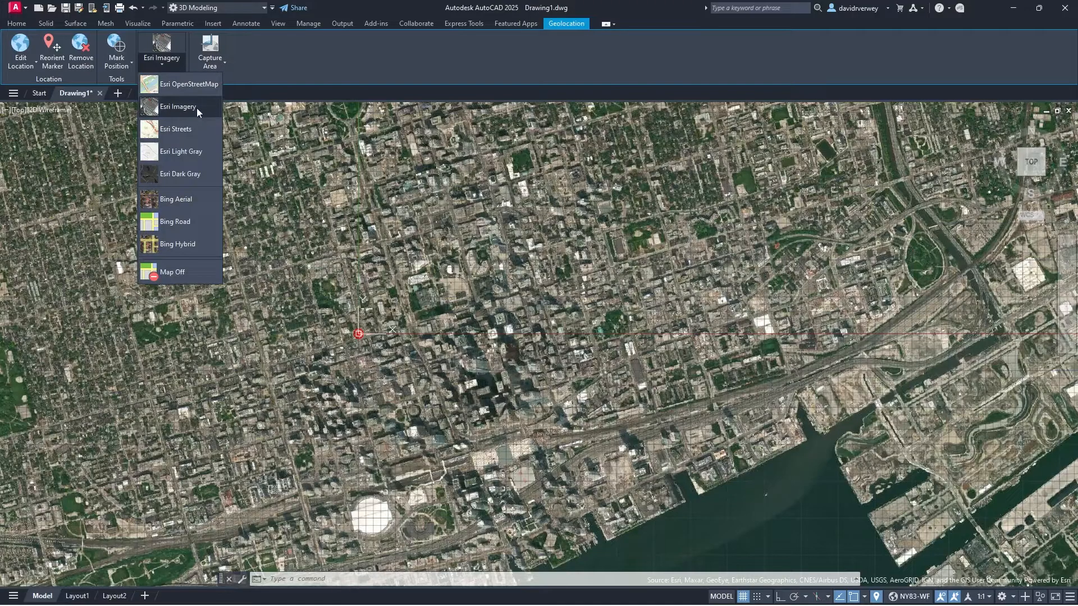
left_click(197, 85)
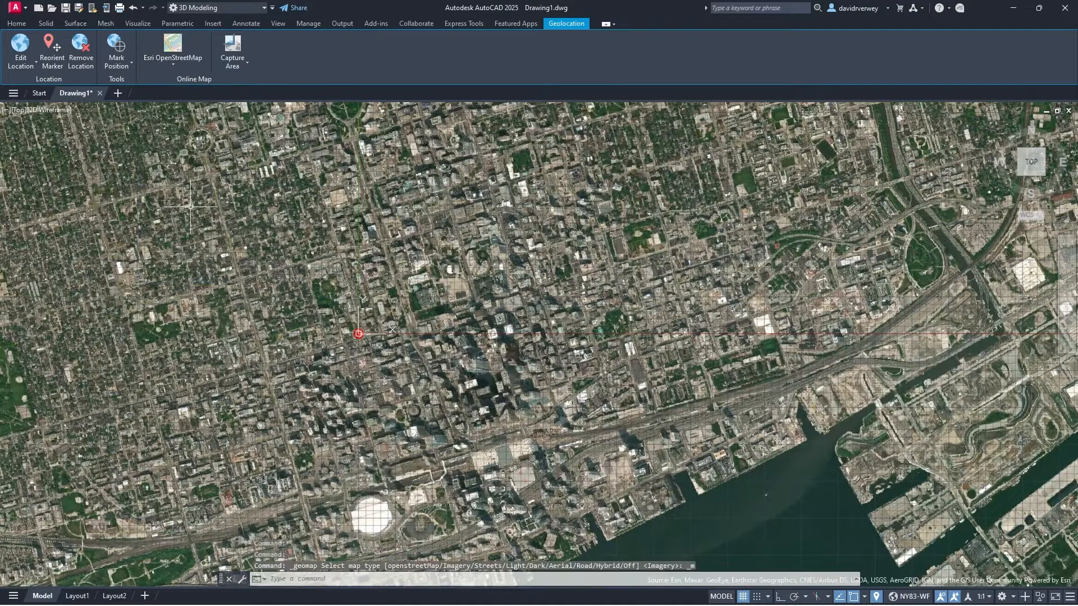
scroll(700, 364, "down", 8)
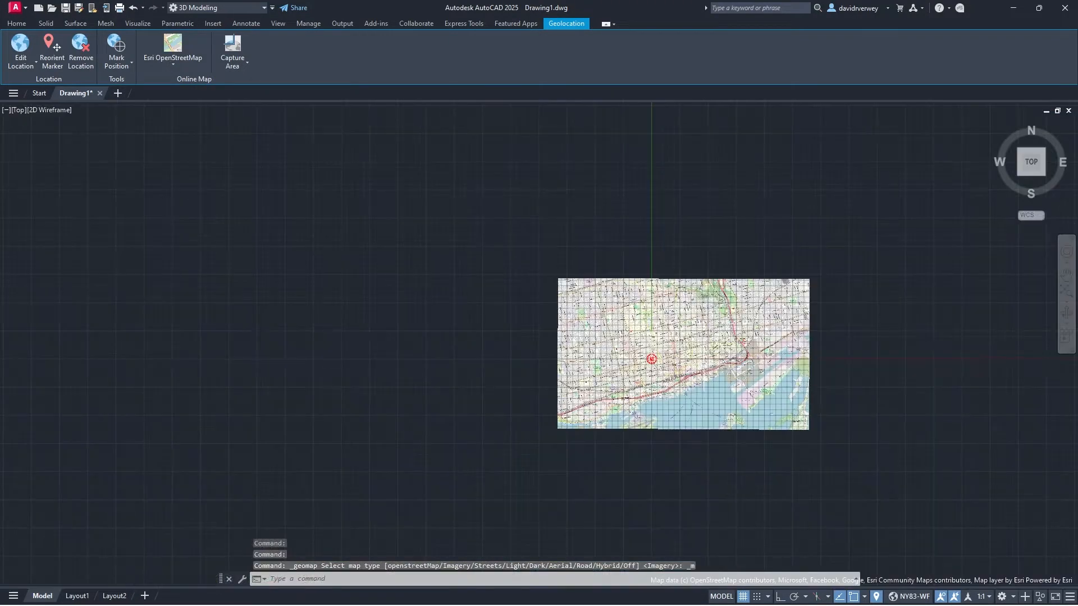
scroll(655, 367, "up", 6)
scroll(633, 320, "up", 6)
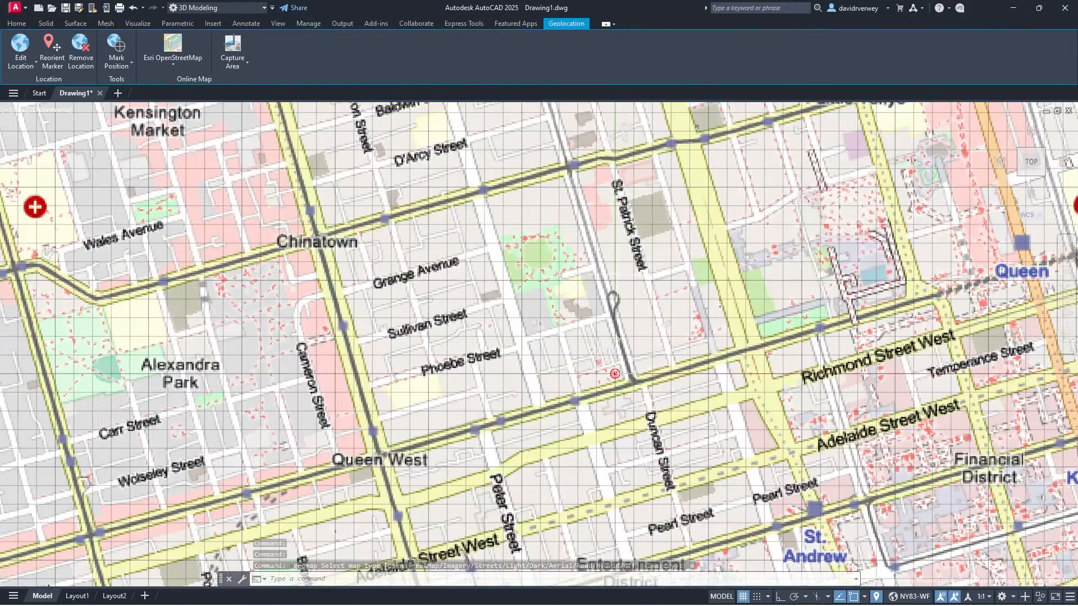
scroll(648, 376, "up", 8)
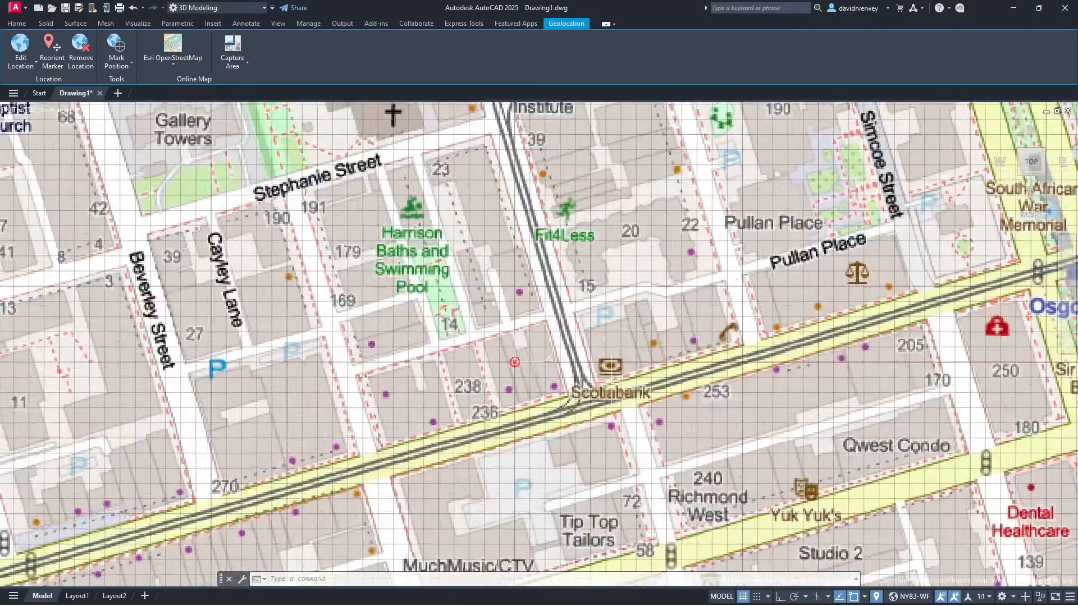
scroll(567, 379, "up", 4)
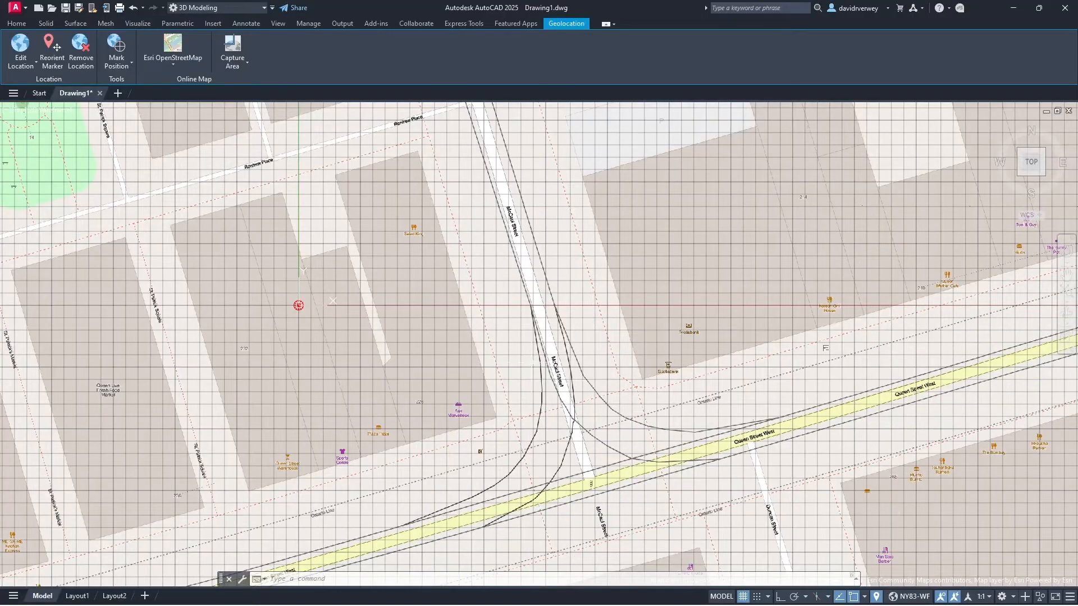
Step: Switch the online map back to Esri Imagery and recentre around the marker
left_click(190, 63)
left_click(184, 107)
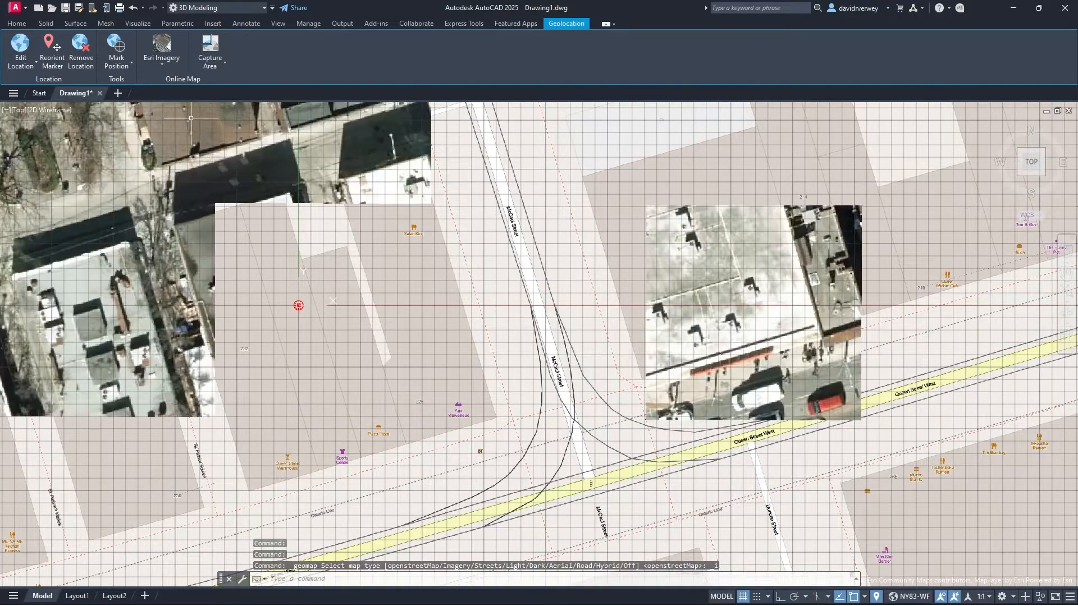
middle_click_drag(430, 344, 601, 292)
scroll(579, 321, "down", 2)
middle_click_drag(526, 350, 557, 382)
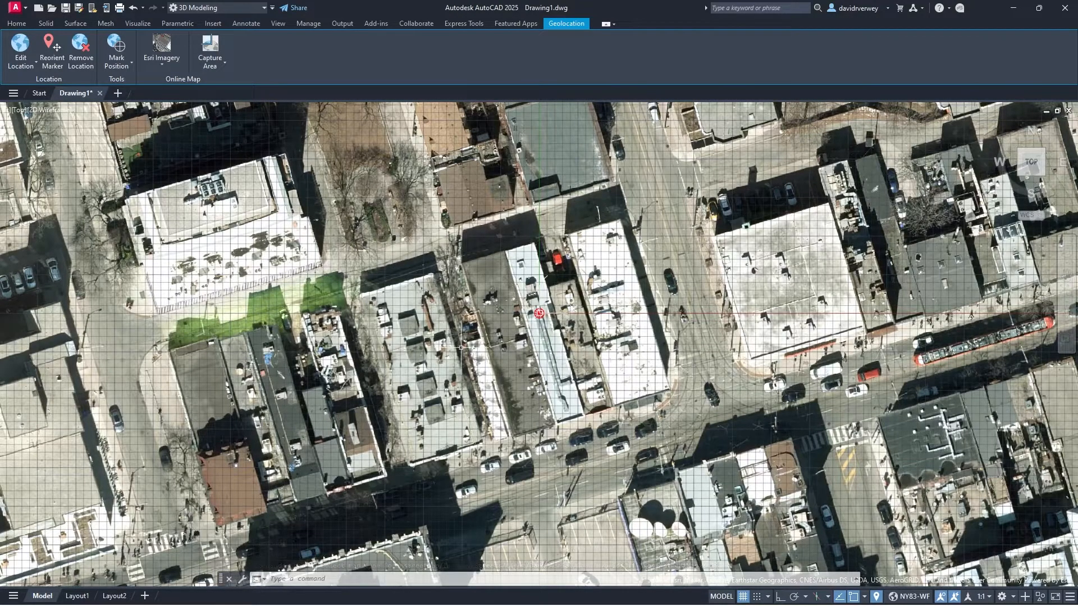
Step: Try Esri Streets and OpenStreetMap styles, then return to Esri Imagery
left_click(161, 61)
left_click(189, 140)
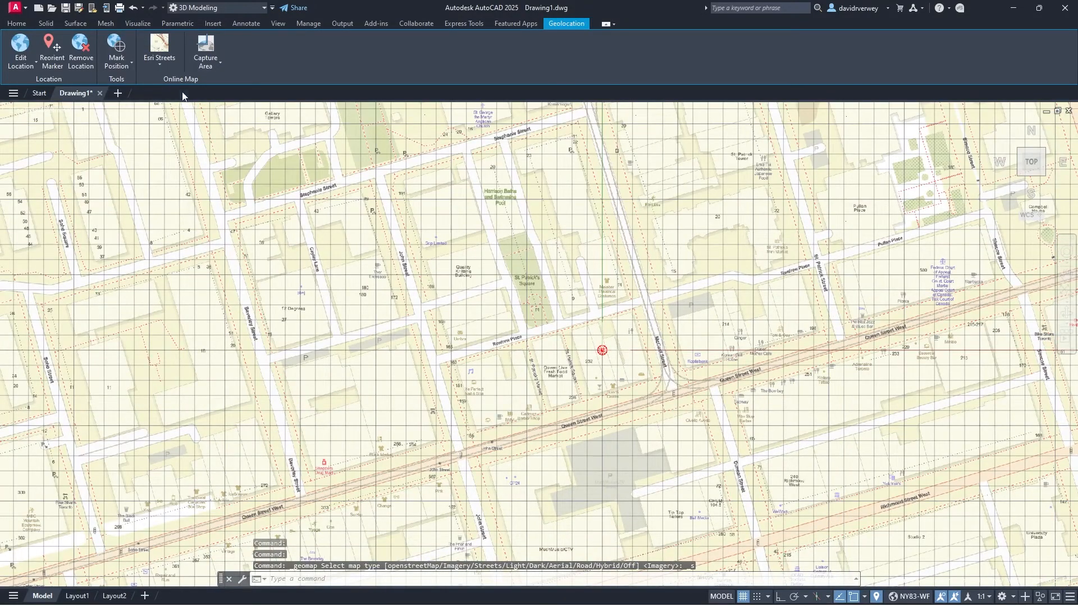
left_click(154, 66)
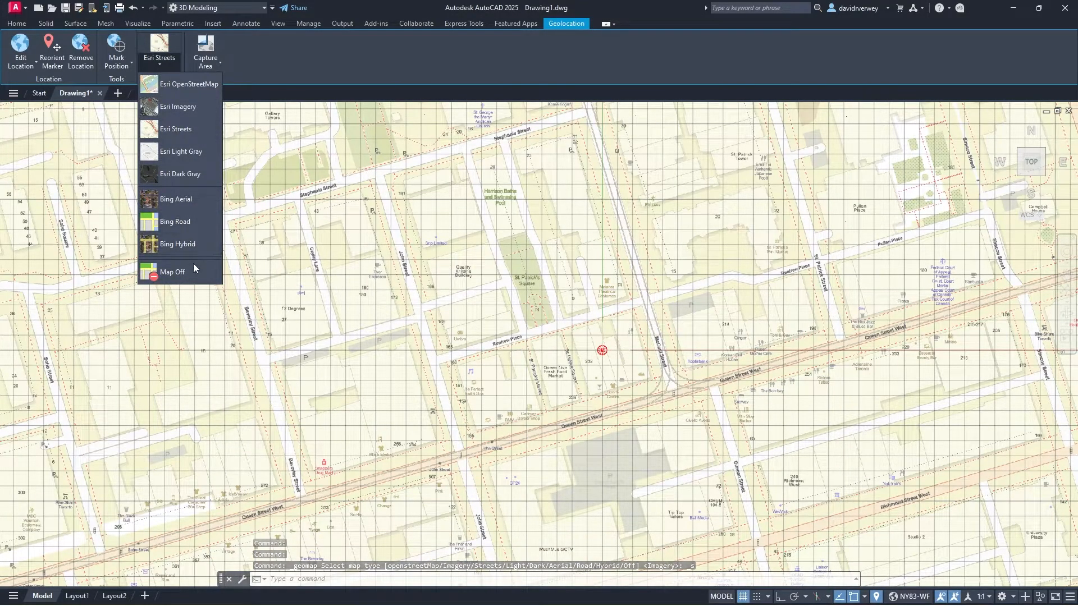
left_click(201, 91)
left_click(192, 107)
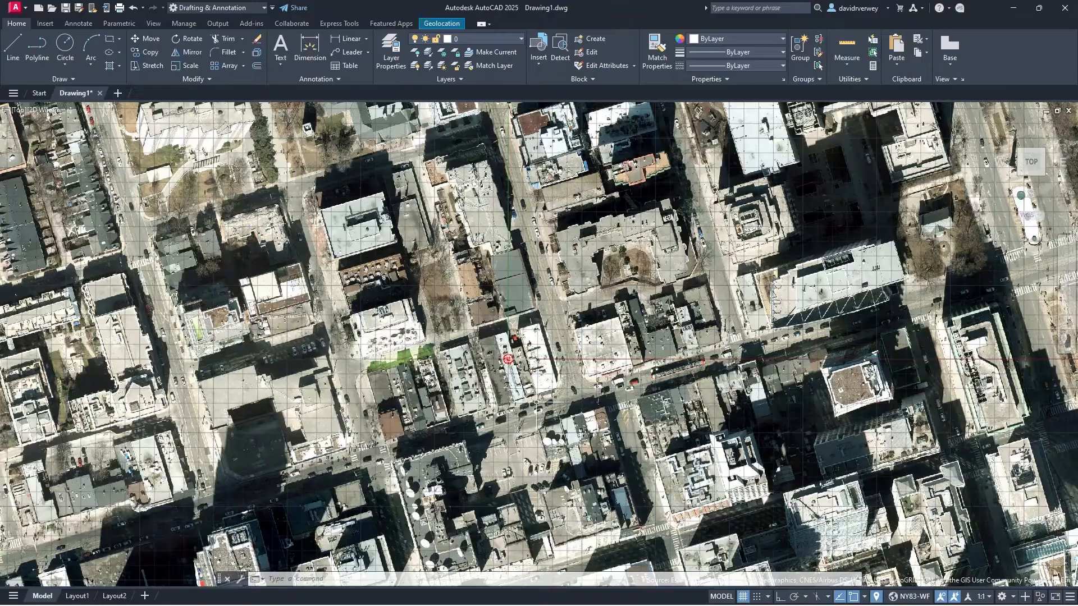
Step: Pan and zoom the aerial view onto the shadowed target building
middle_click_drag(486, 341, 611, 372)
middle_click_drag(374, 196, 627, 357)
scroll(439, 246, "up", 4)
middle_click_drag(598, 233, 601, 346)
middle_click_drag(580, 273, 558, 372)
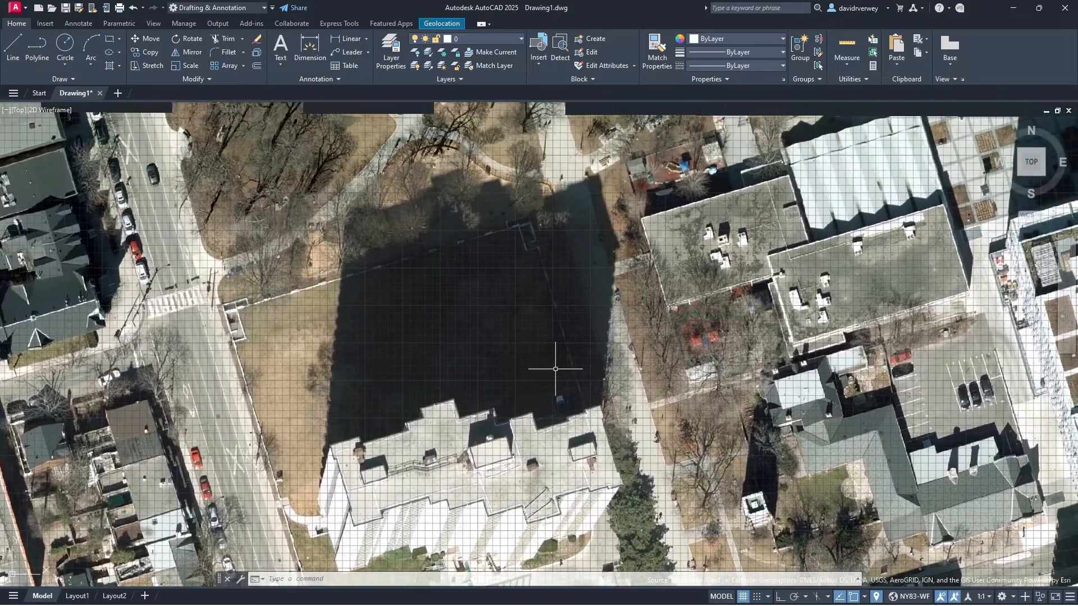
scroll(523, 259, "up", 2)
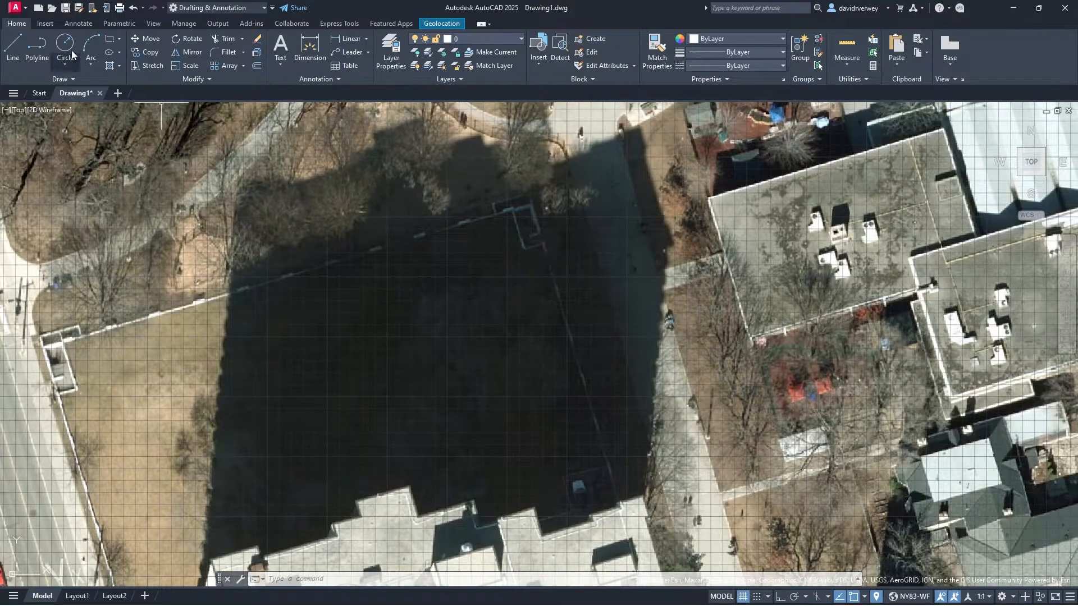
Step: Trace the building roof as a closed polyline, including its notched corner
left_click(37, 46)
left_click(429, 240)
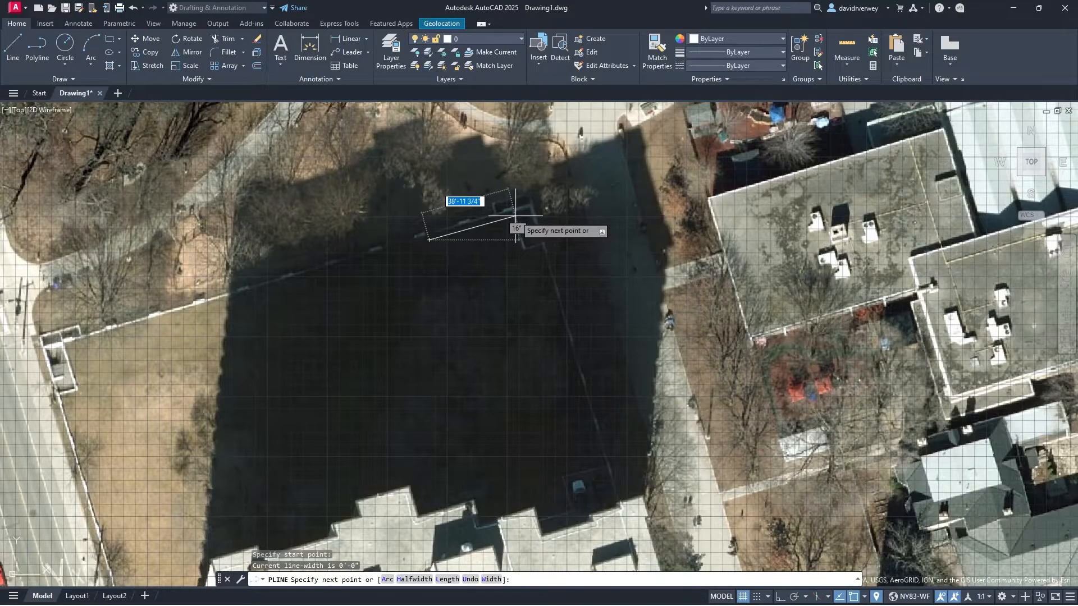
left_click(520, 250)
scroll(543, 248, "up", 6)
scroll(545, 248, "up", 2)
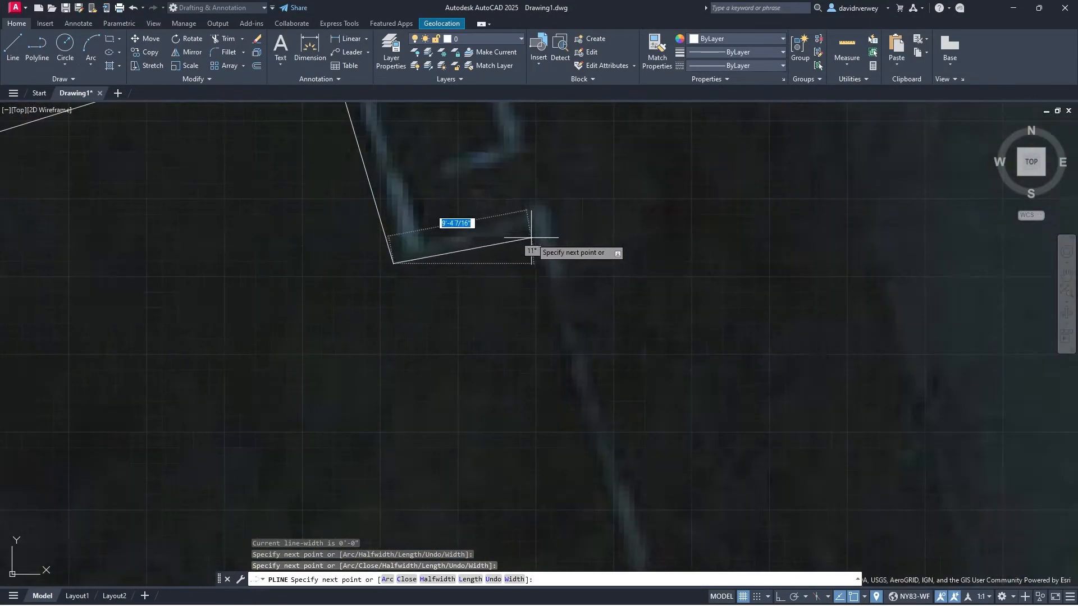
left_click(535, 237)
scroll(562, 332, "down", 6)
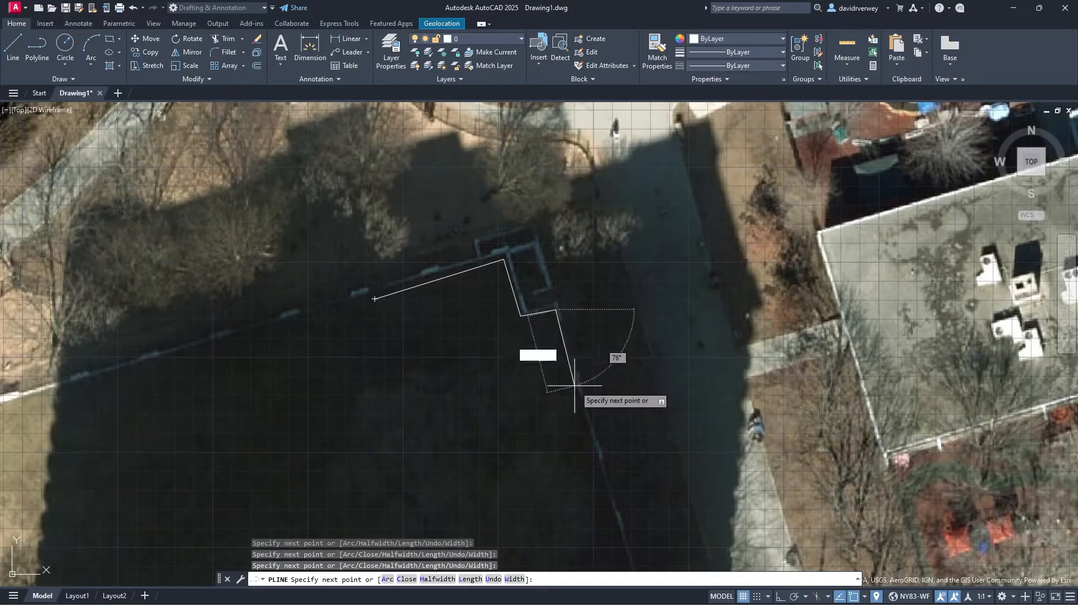
left_click(581, 402)
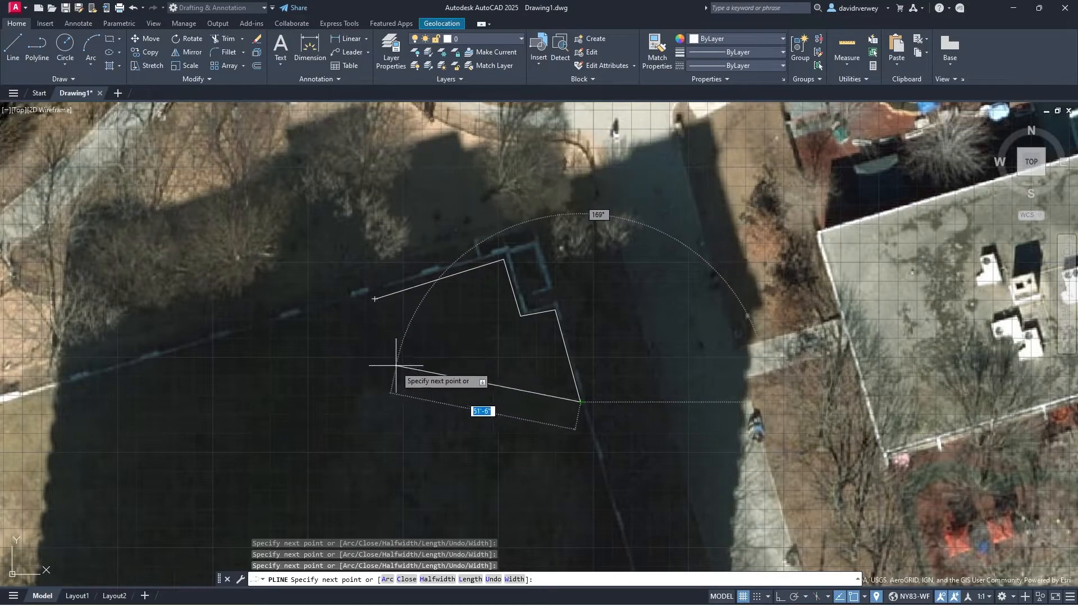
left_click(429, 448)
left_click(375, 299)
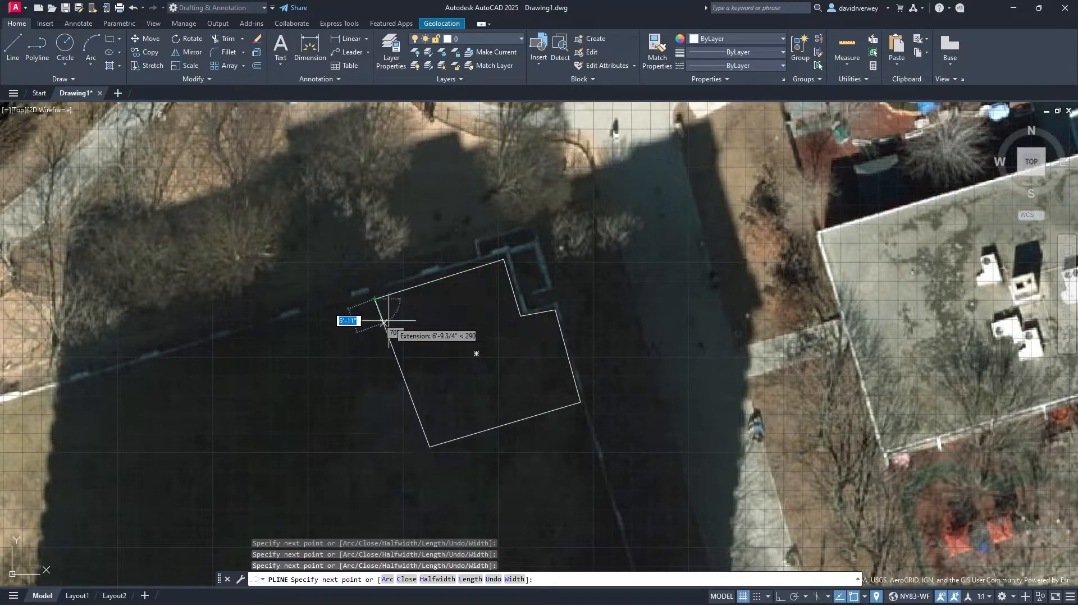
key("Return")
Step: Select the outline and its lower-left grip, then cancel the edit and deselect
middle_click_drag(464, 441, 513, 404)
left_click(480, 409)
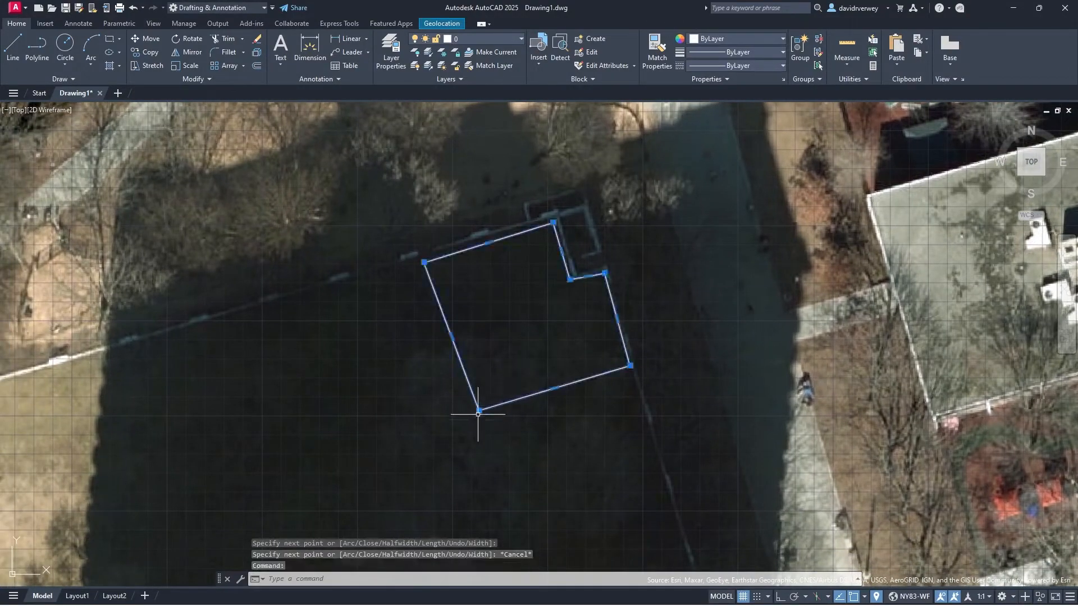
left_click(479, 411)
key("Escape")
Step: Zoom out and pan across the downtown Toronto imagery around the outline and nearby park
scroll(535, 421, "down", 3)
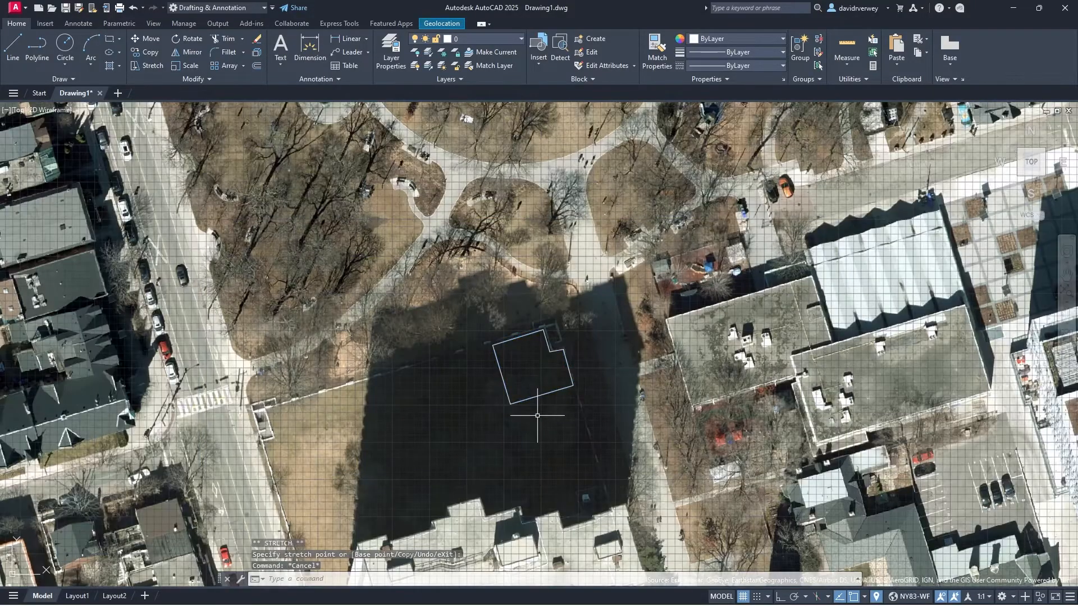
scroll(554, 409, "up", 2)
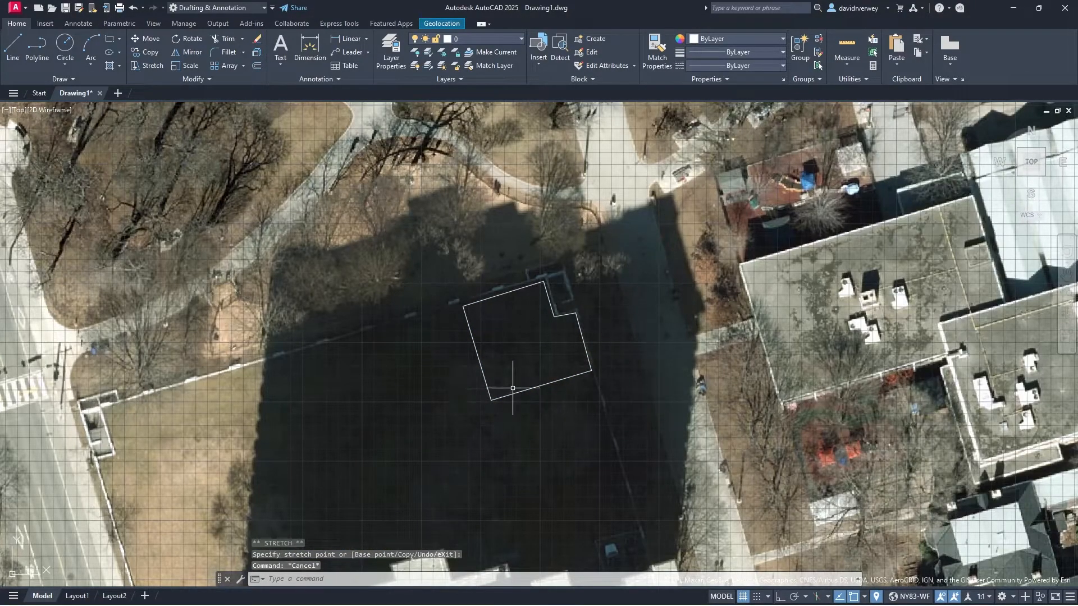
scroll(573, 331, "down", 3)
middle_click_drag(582, 366, 471, 354)
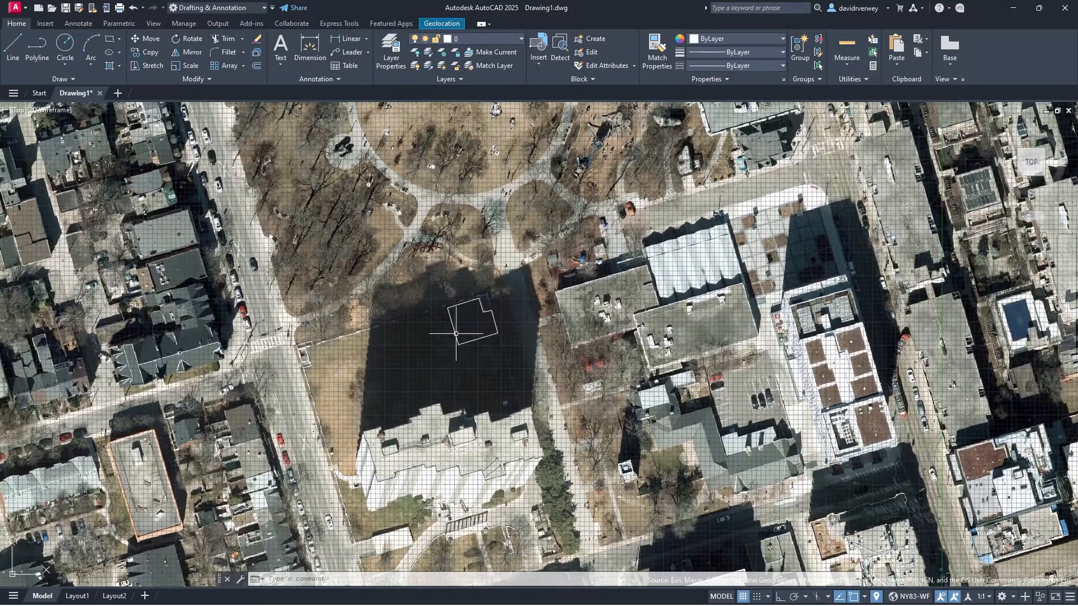
scroll(518, 383, "down", 2)
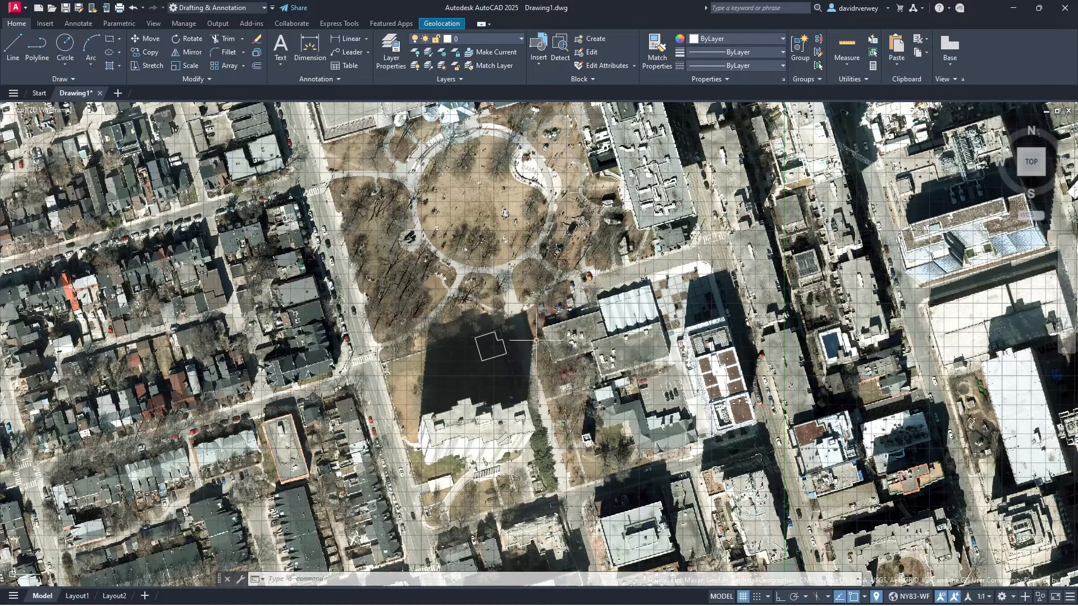
scroll(495, 355, "up", 5)
middle_click_drag(495, 206, 507, 418)
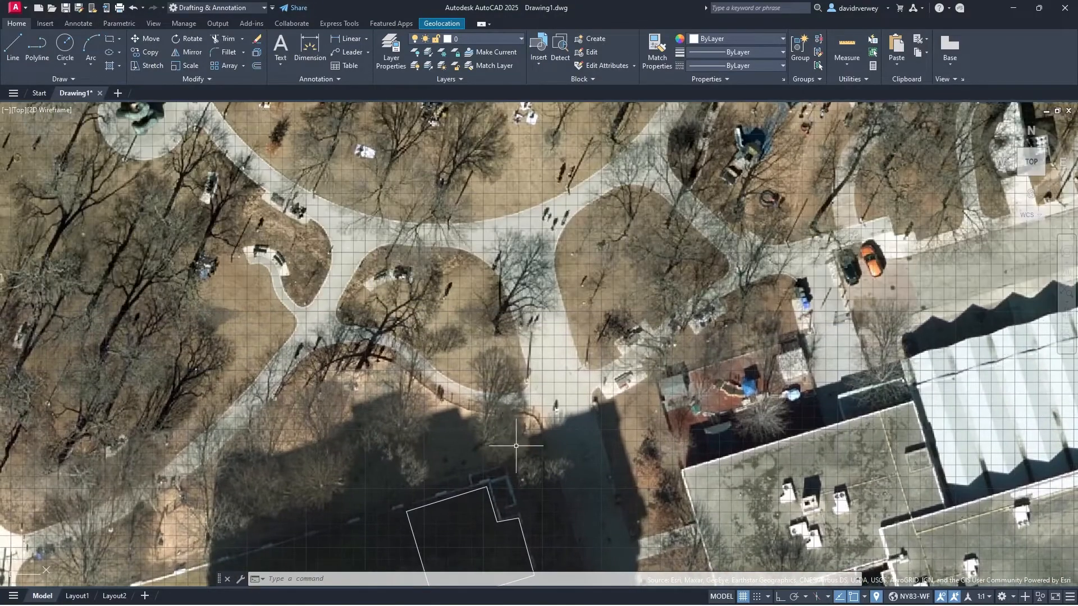
middle_click_drag(525, 486, 541, 292)
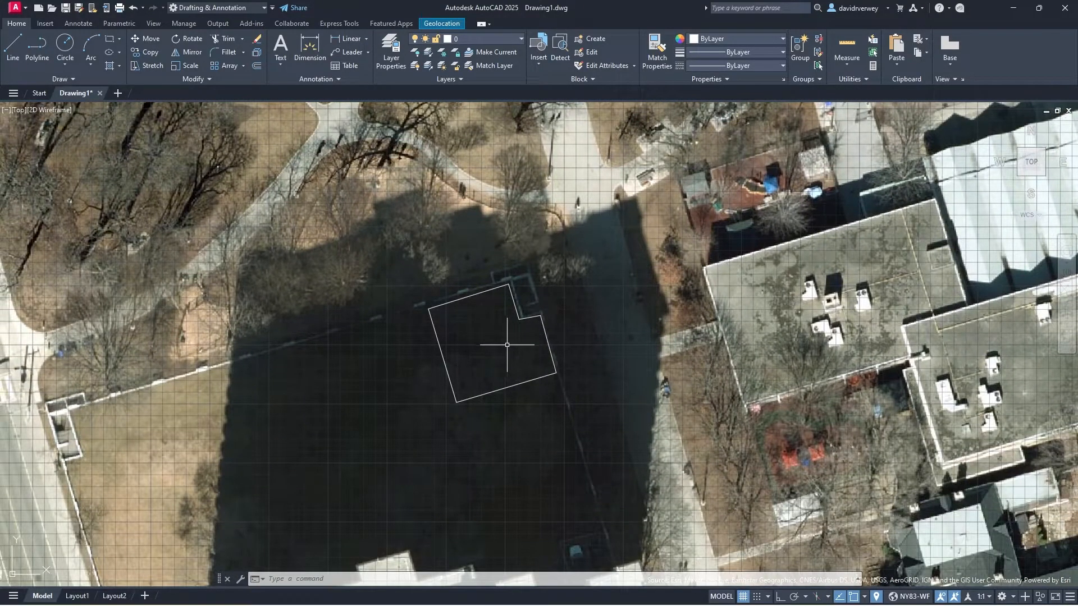
scroll(474, 374, "down", 3)
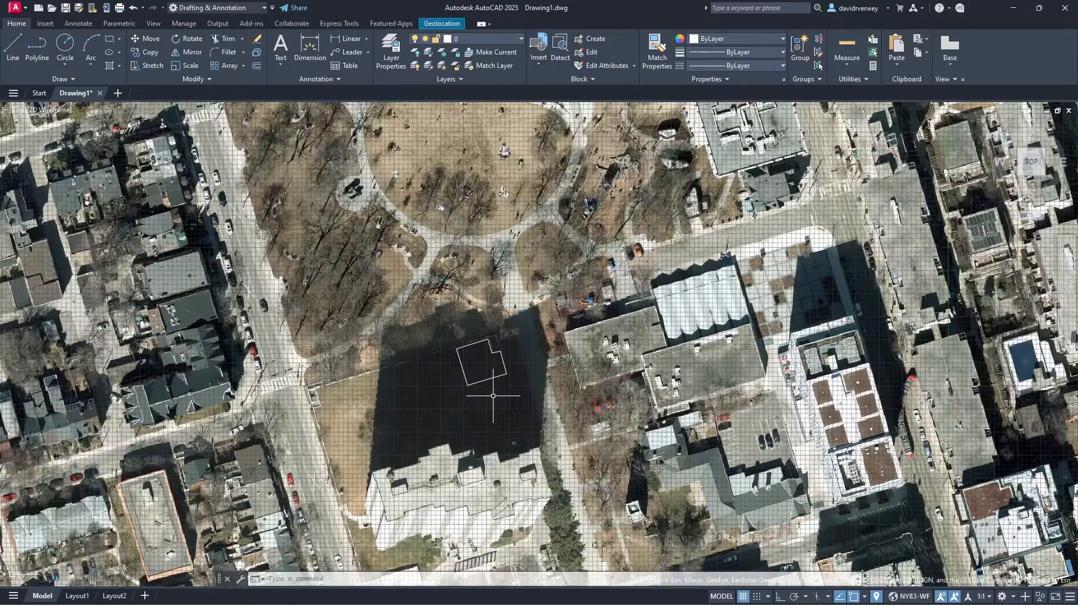
middle_click_drag(494, 406, 418, 373)
scroll(423, 364, "down", 8)
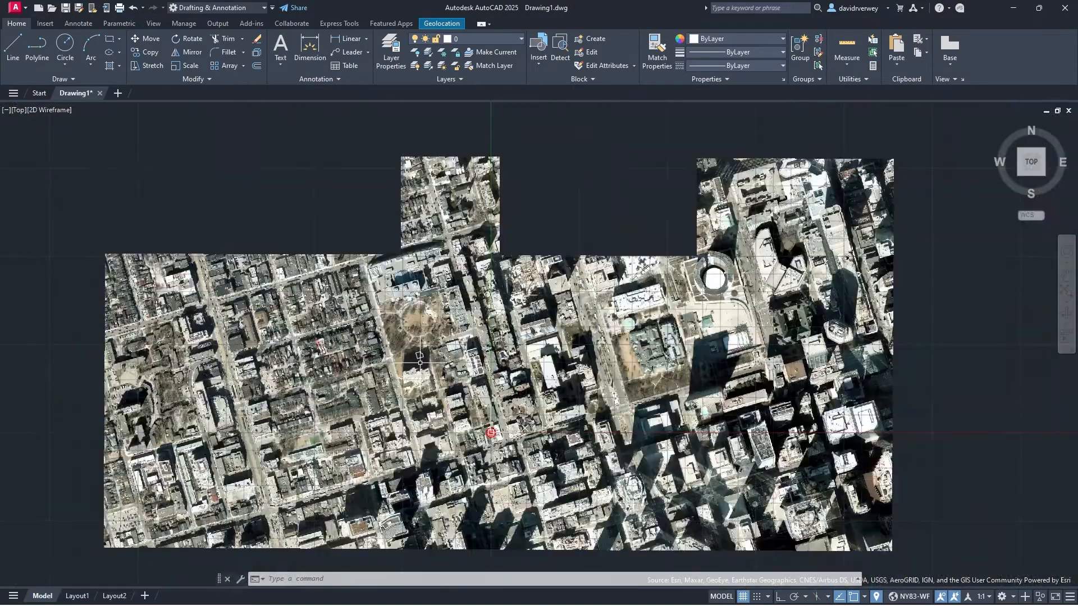
middle_click_drag(673, 418, 402, 243)
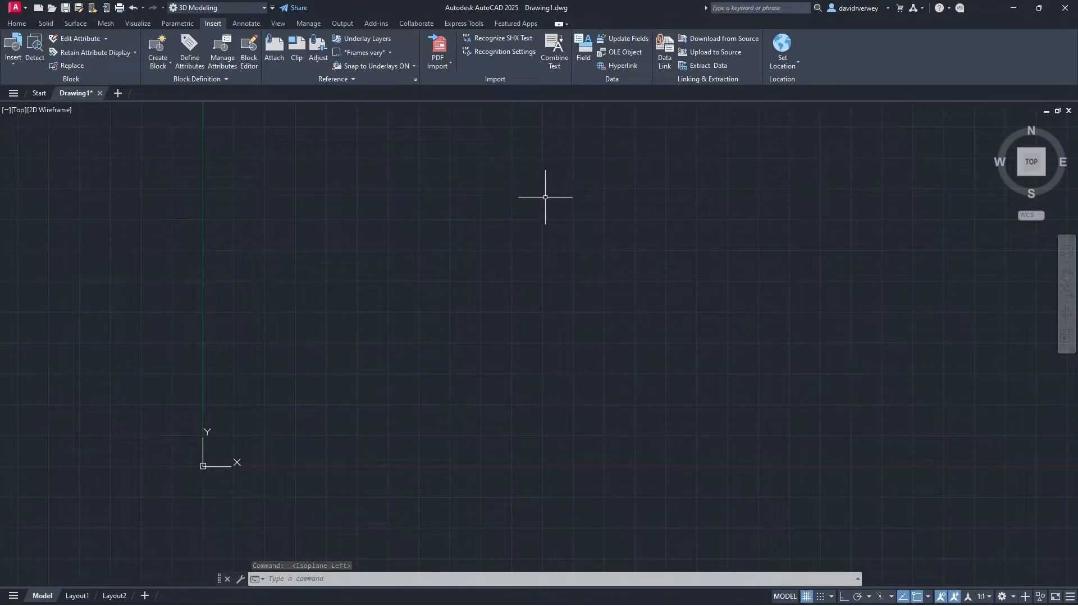
left_click(794, 68)
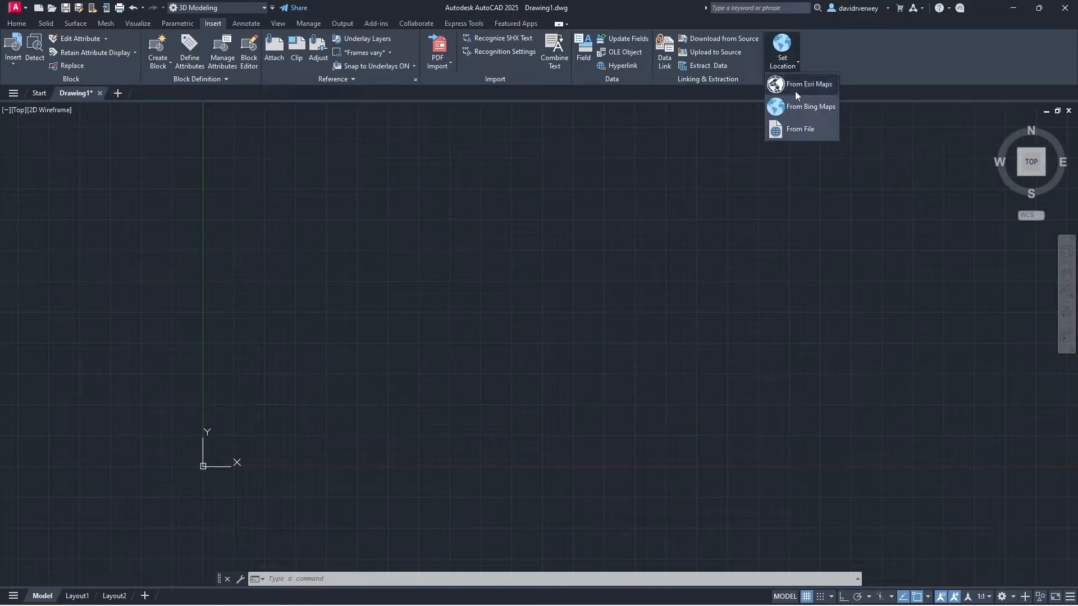
left_click(795, 86)
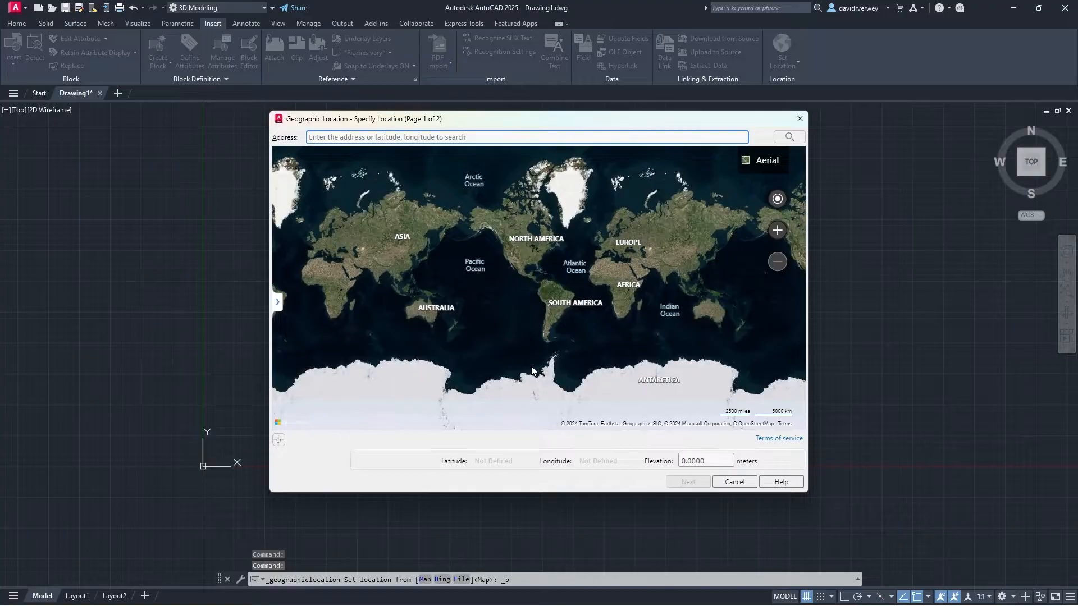
scroll(541, 251, "up", 5)
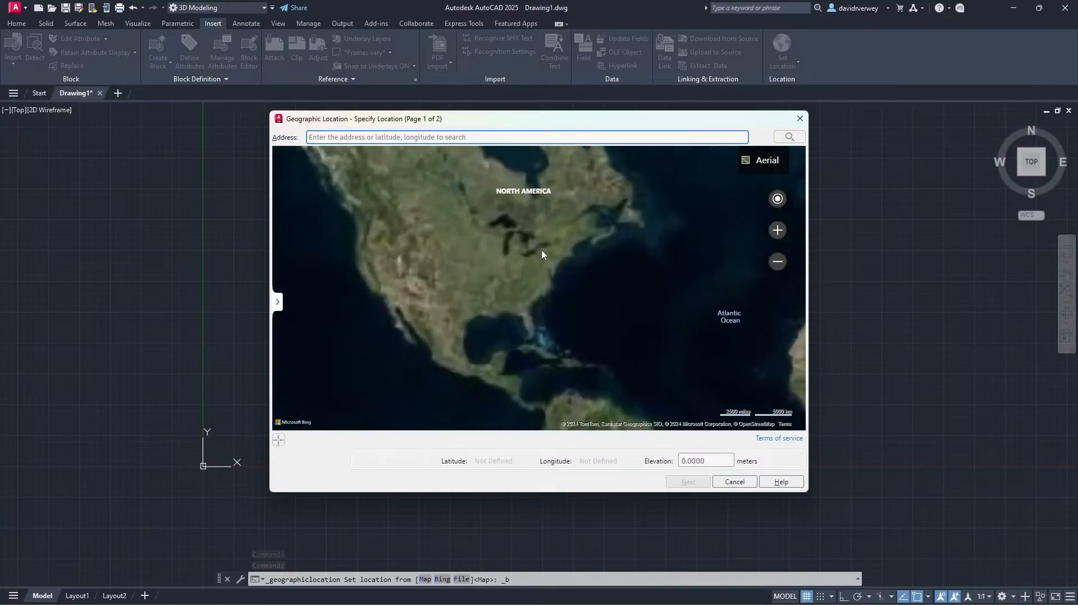
scroll(526, 258, "up", 2)
left_click(469, 137)
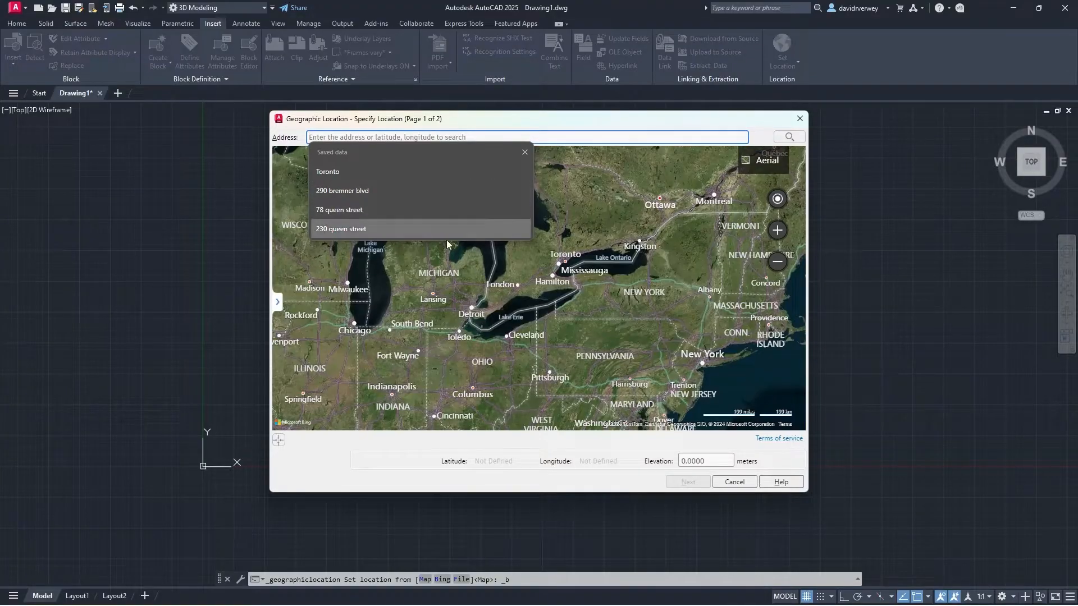
left_click(448, 229)
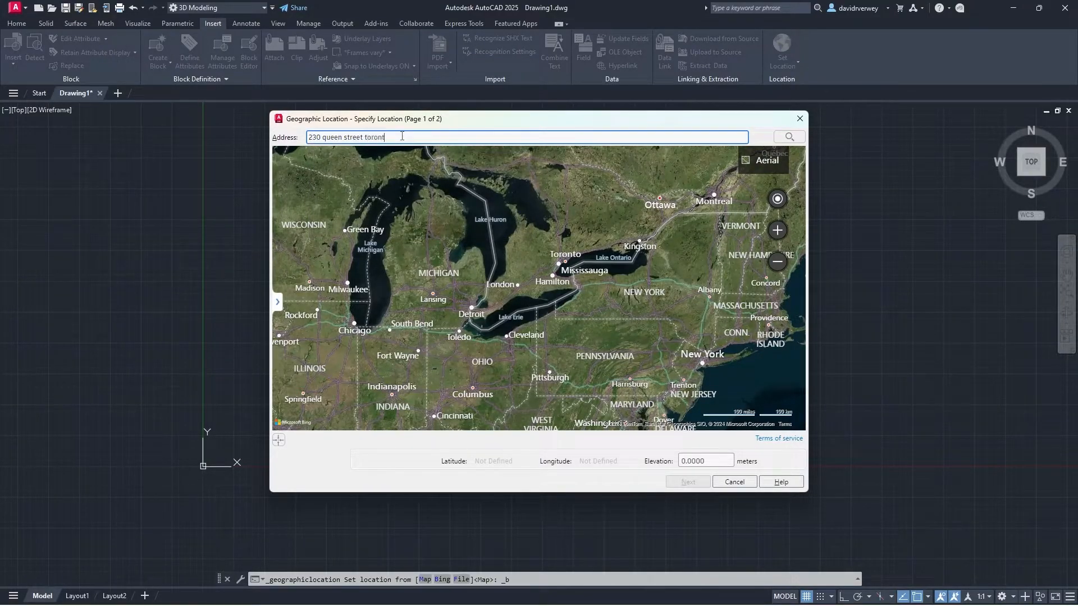
key("Return")
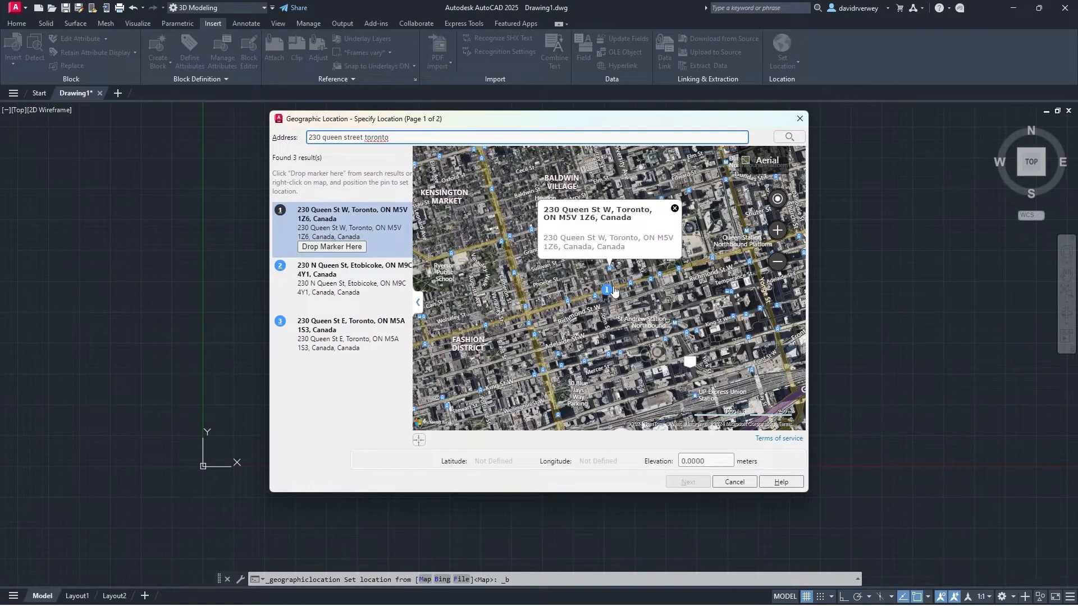
scroll(603, 291, "up", 1)
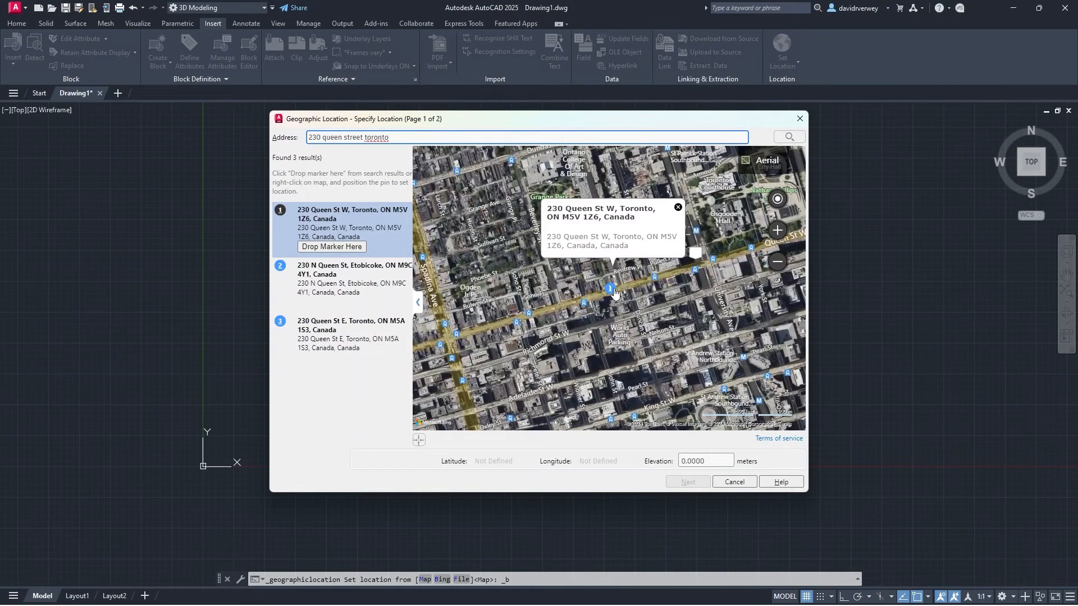
left_click(348, 248)
Step: Choose the NY83-WF coordinate system and confirm the location setup
left_click(687, 482)
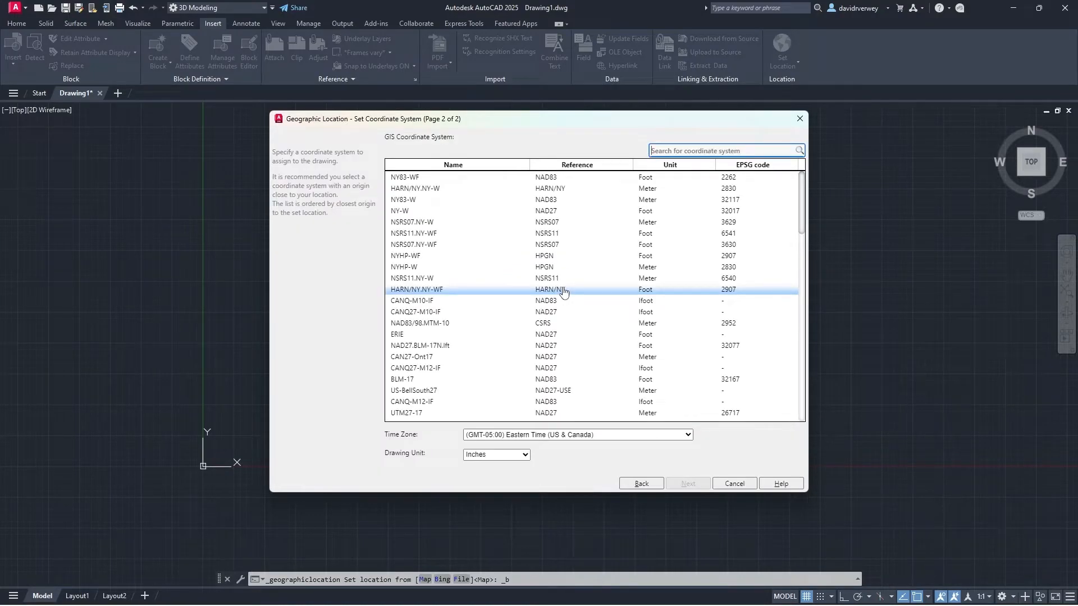
left_click(510, 177)
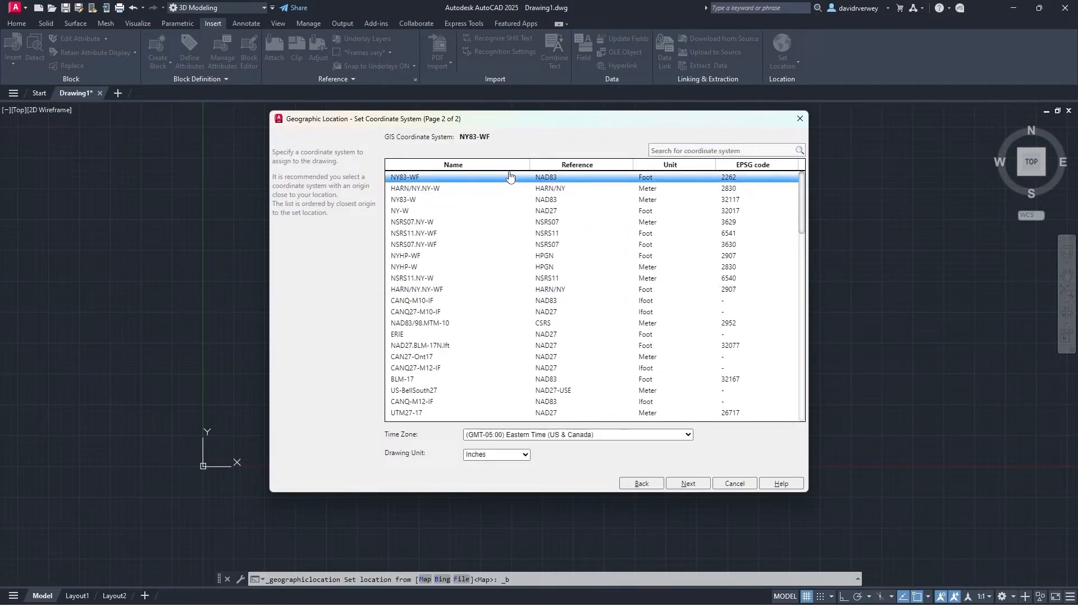
left_click(688, 484)
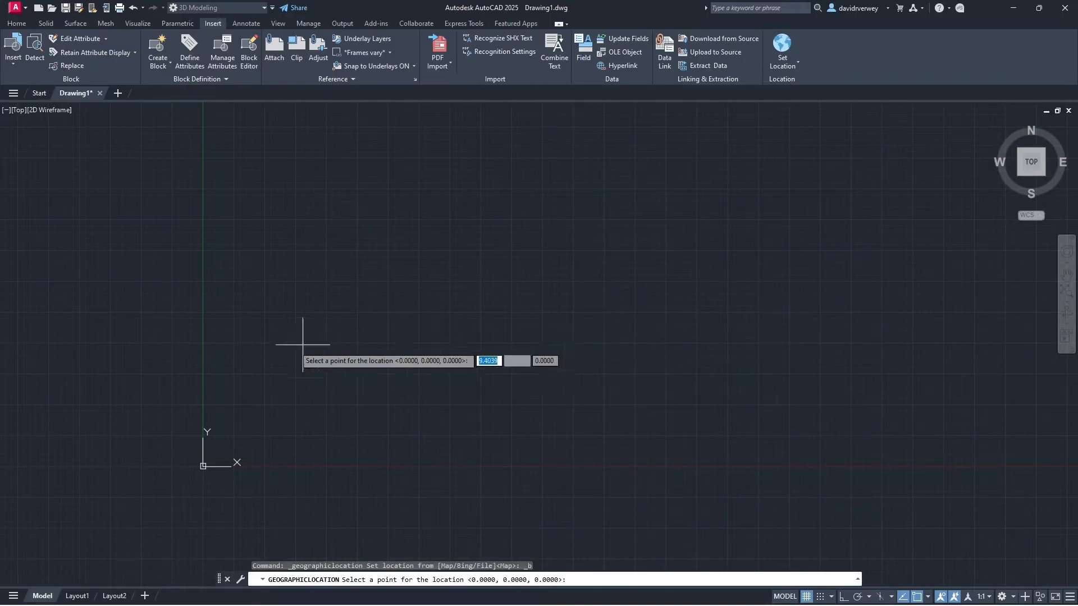
Step: Place the geolocation point at the drawing origin with the default north angle, then zoom in on the marker
left_click(203, 466)
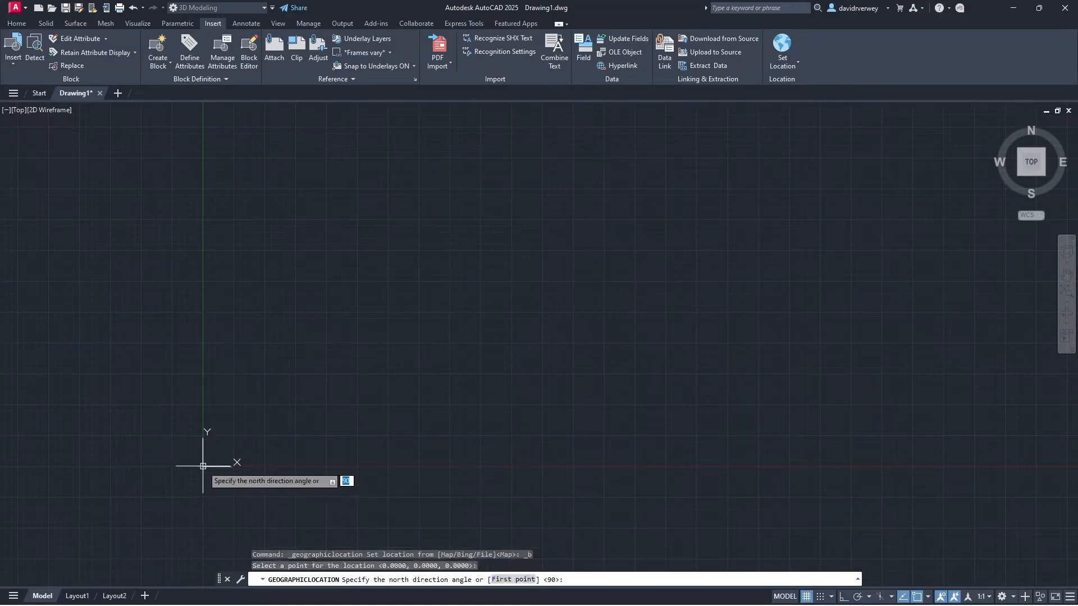
key("Return")
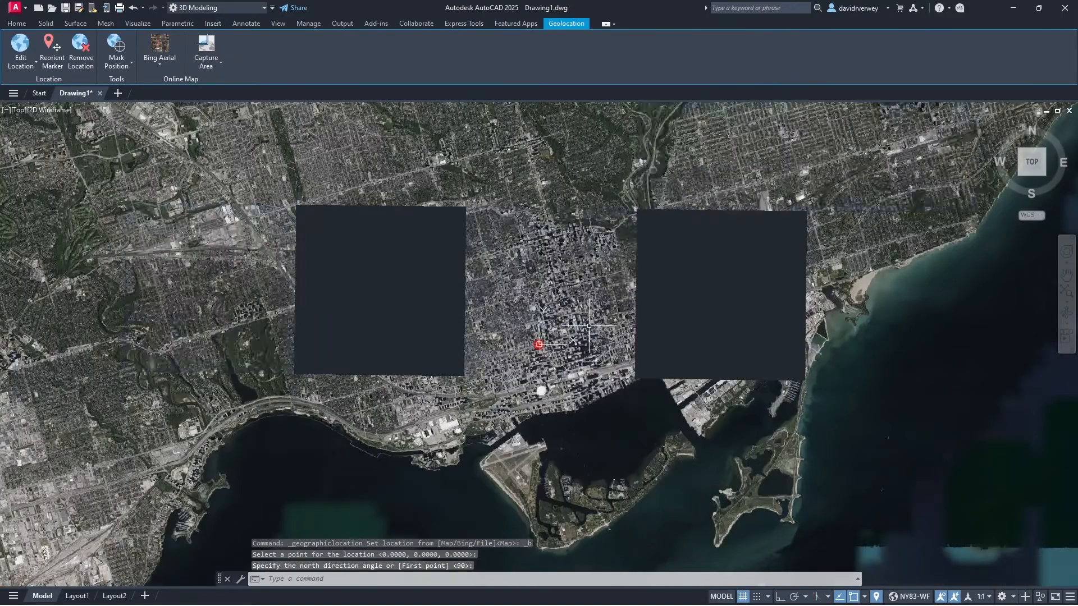
scroll(568, 375, "up", 10)
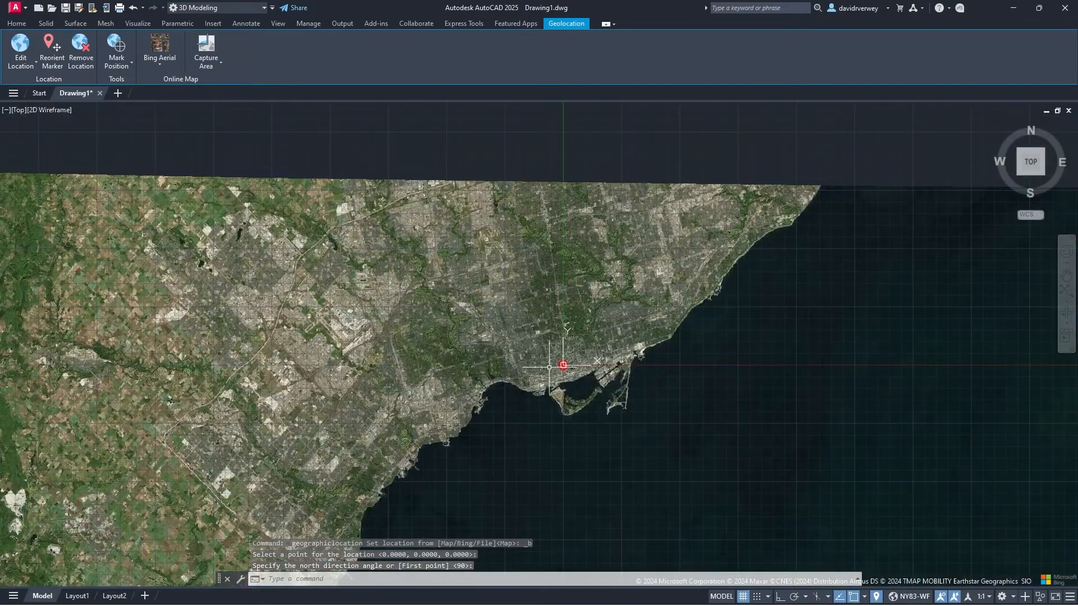
scroll(580, 387, "up", 8)
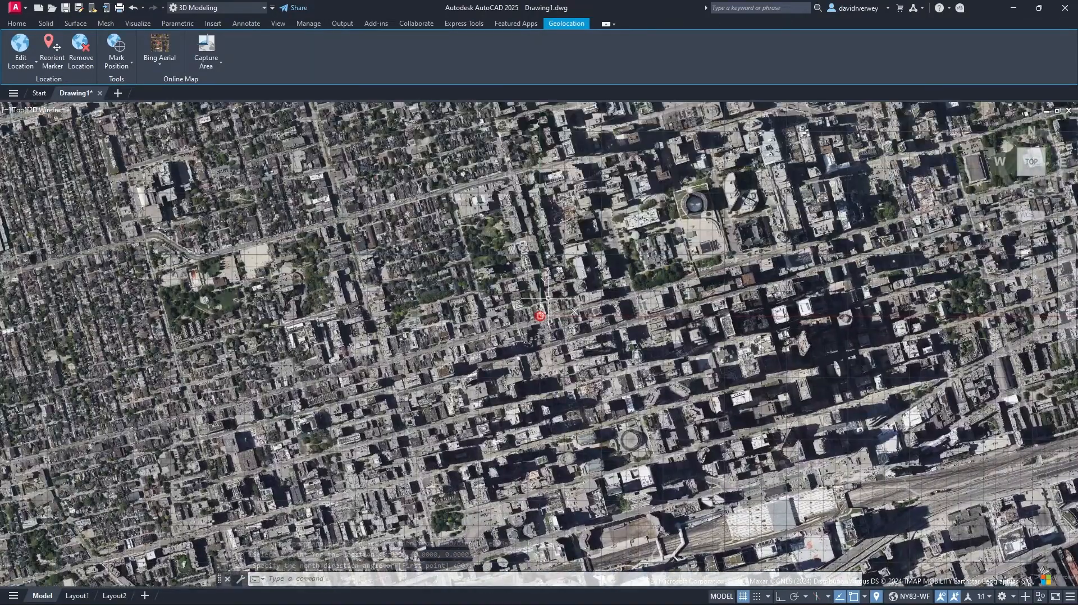
scroll(580, 387, "up", 4)
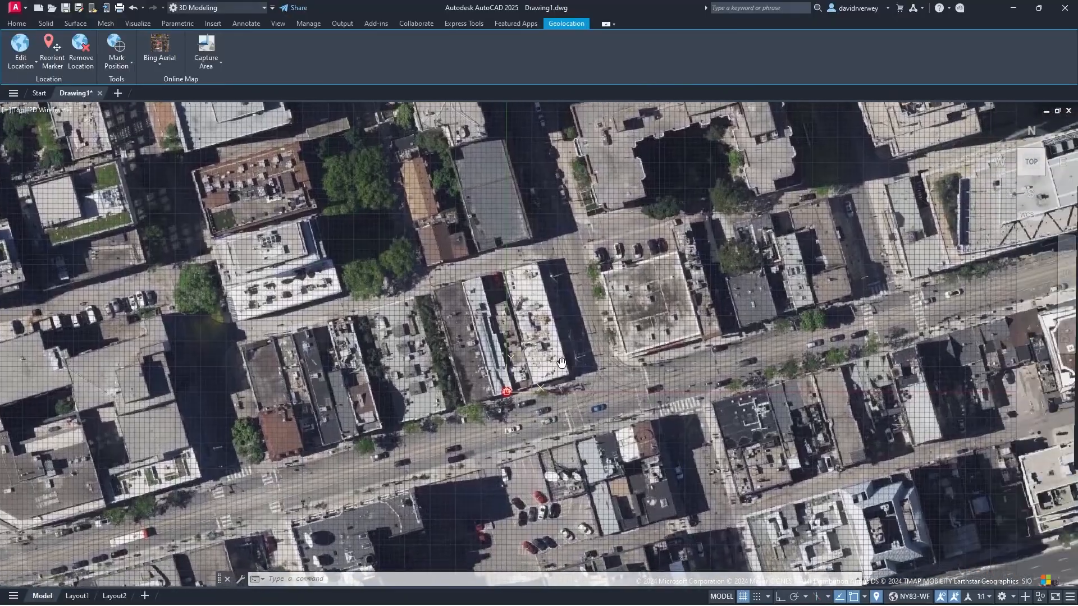
left_click(160, 64)
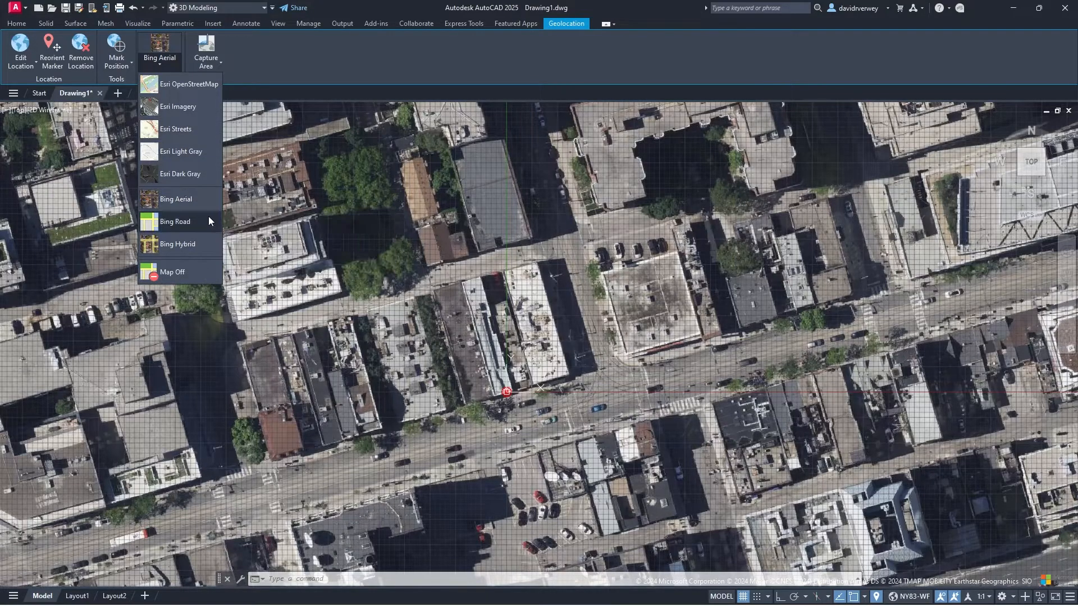
Step: Switch the map through Bing Hybrid, Esri Dark Gray and Bing Road styles
left_click(209, 242)
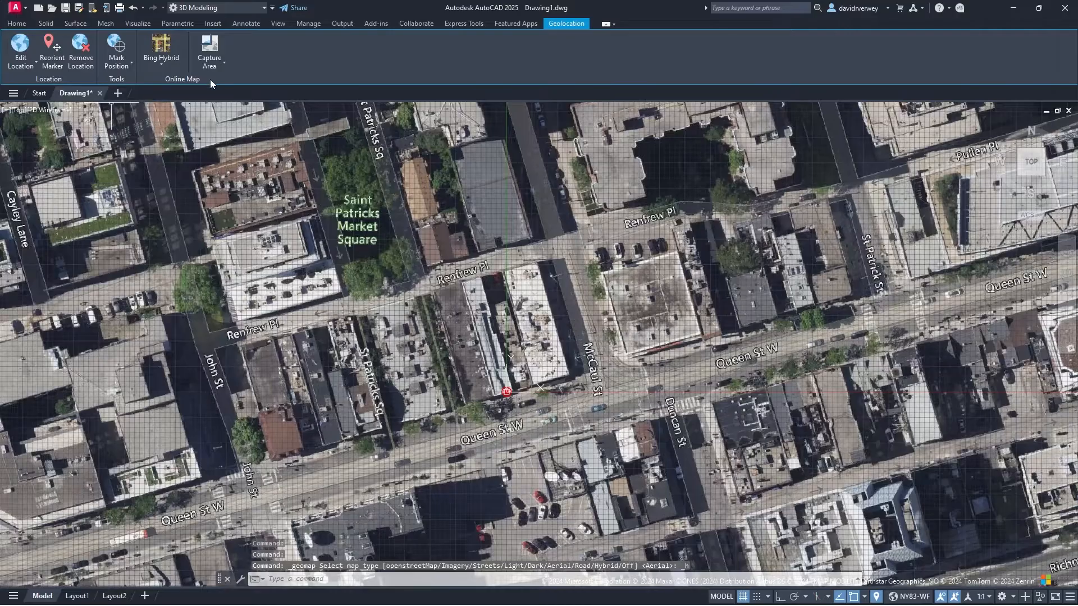
left_click(177, 69)
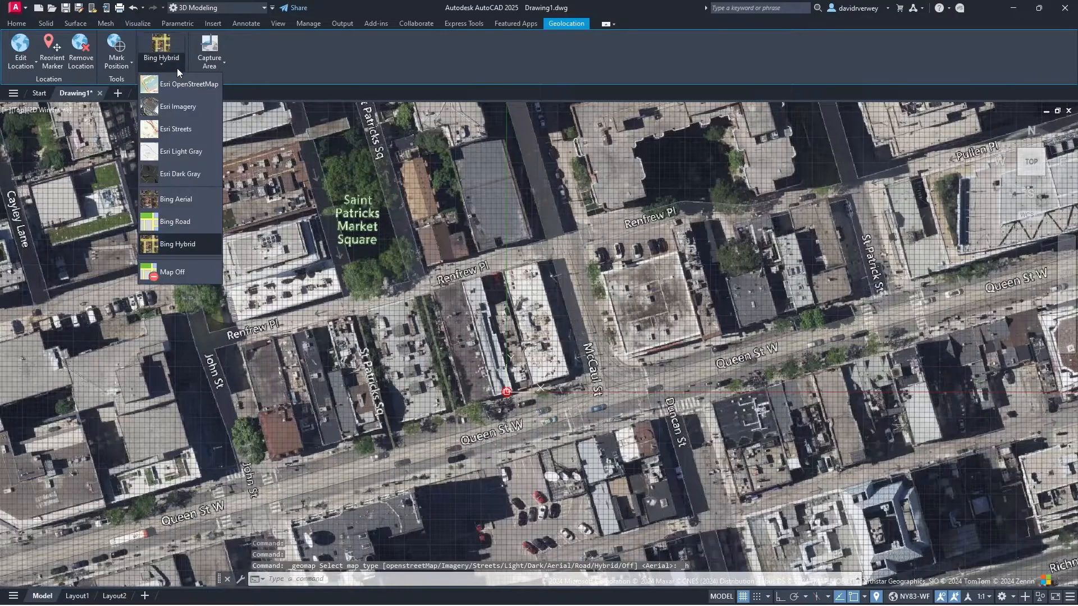
left_click(211, 178)
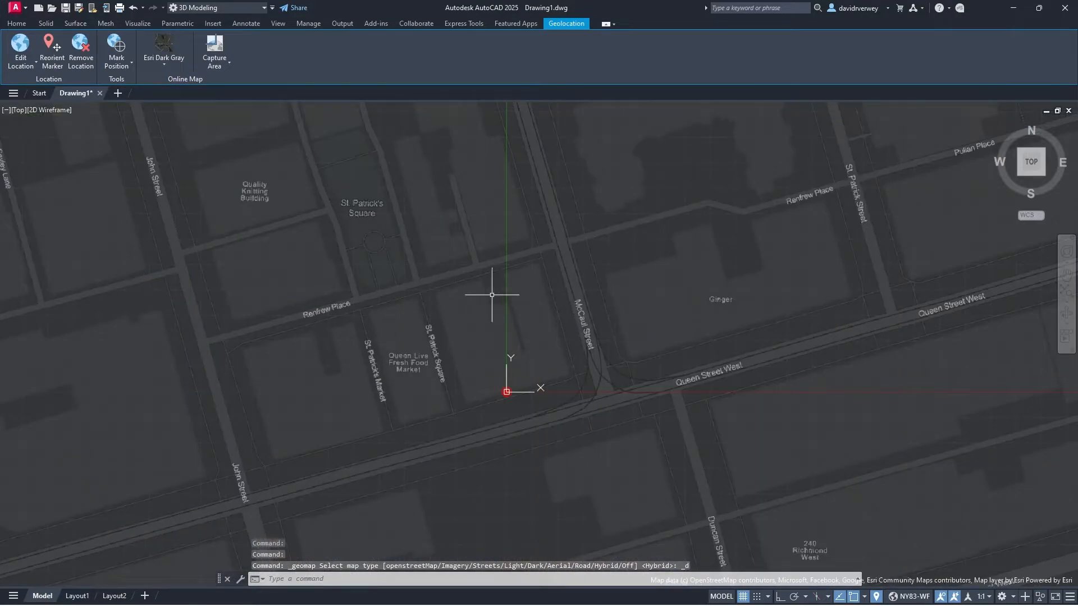
left_click(165, 65)
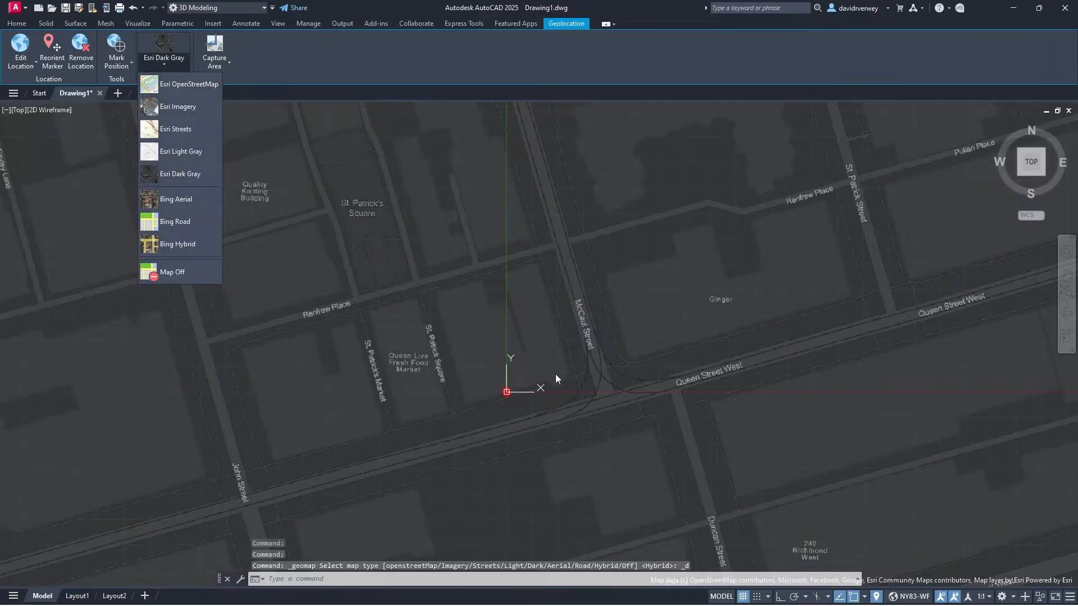
left_click(202, 215)
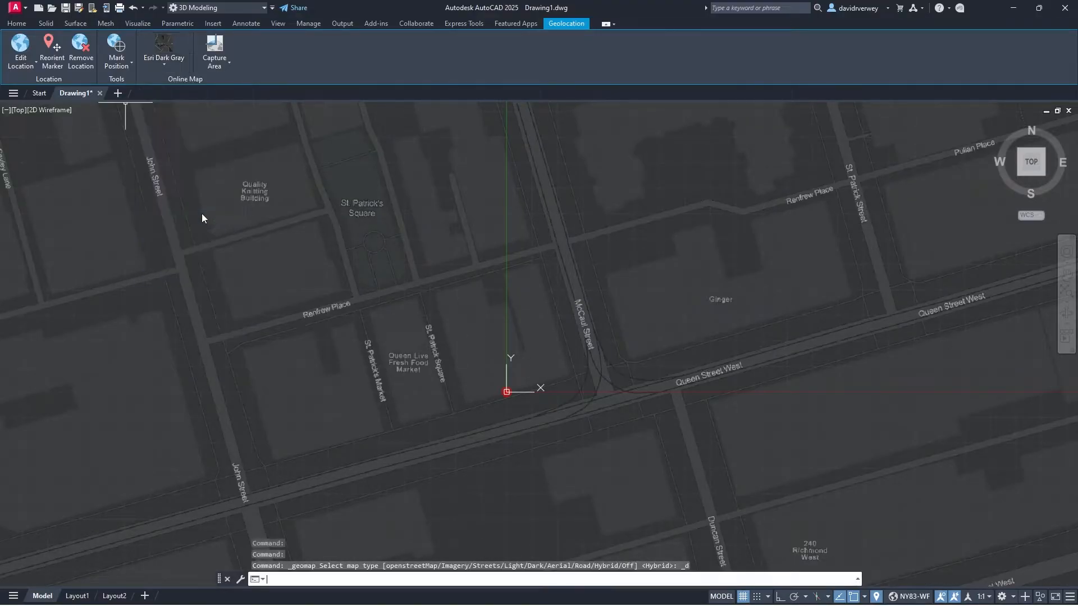
Step: Turn the map off, try Esri Light Gray, then return to Bing Aerial
left_click(160, 63)
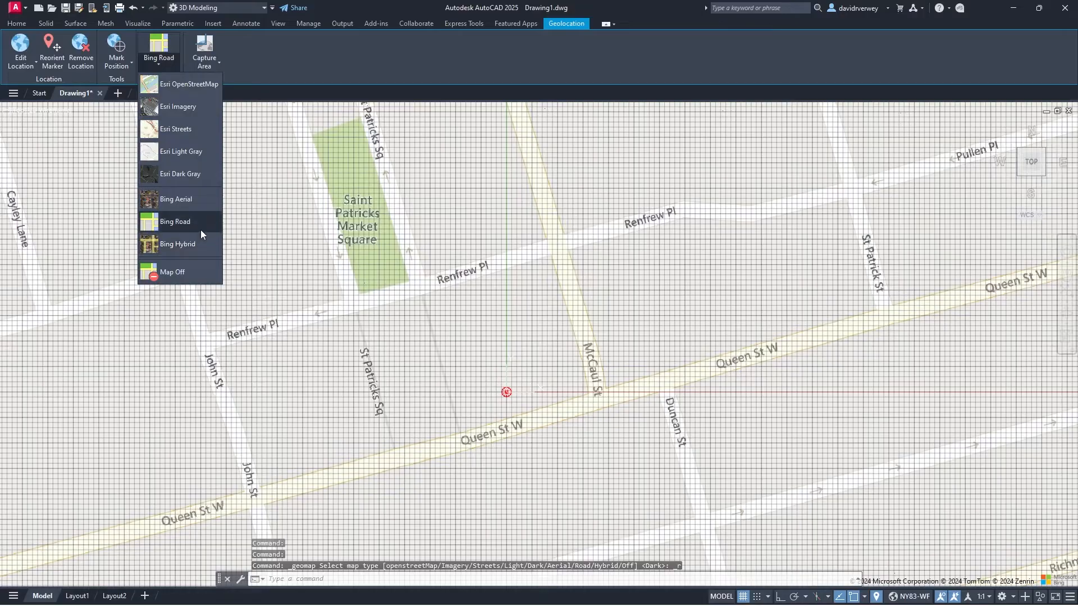
left_click(197, 268)
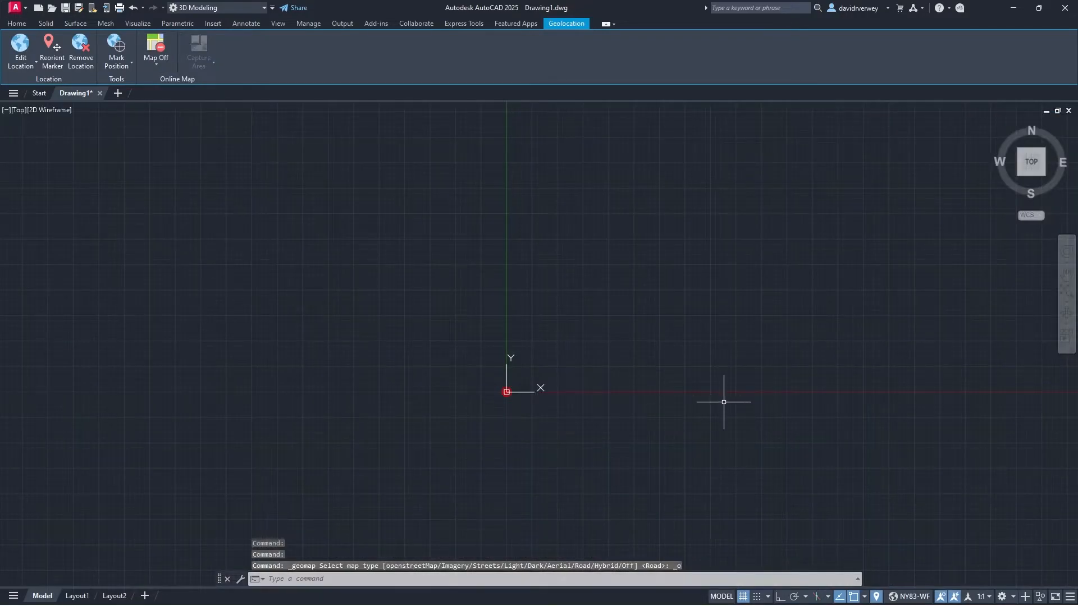
left_click(163, 62)
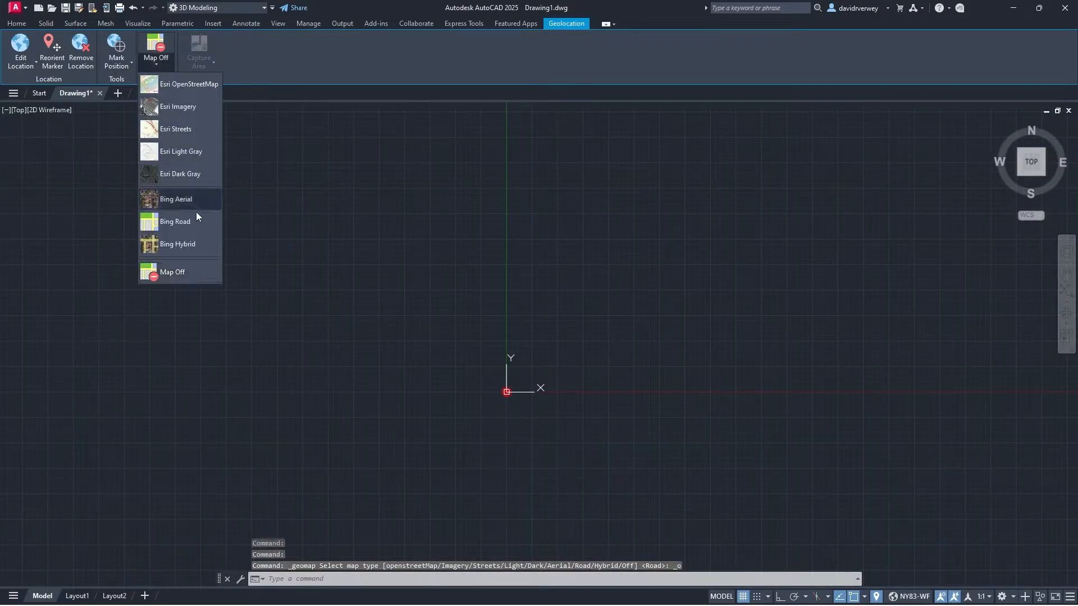
left_click(190, 153)
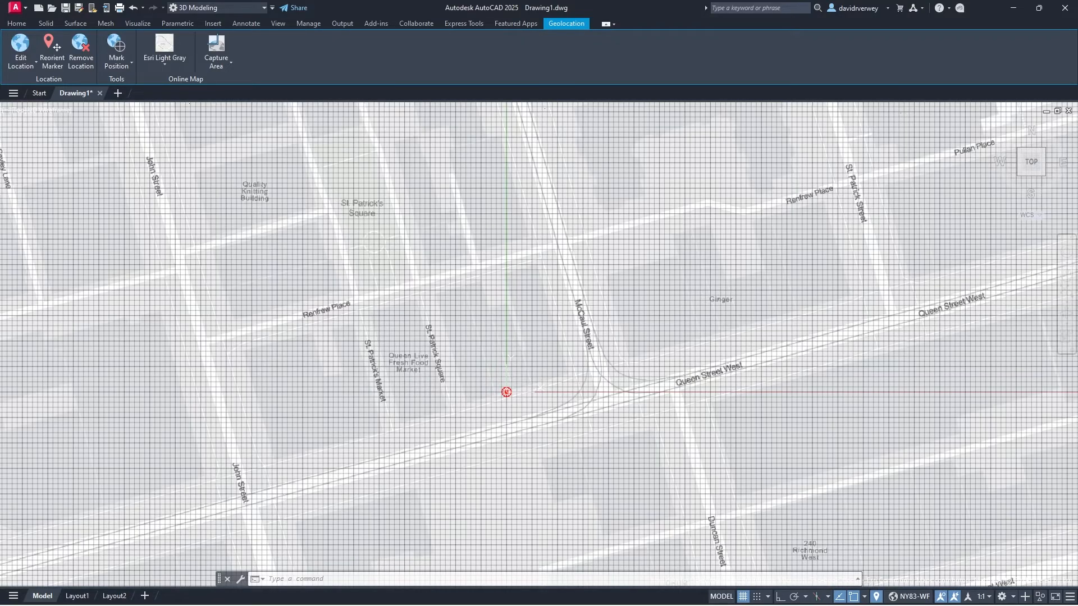
left_click(150, 62)
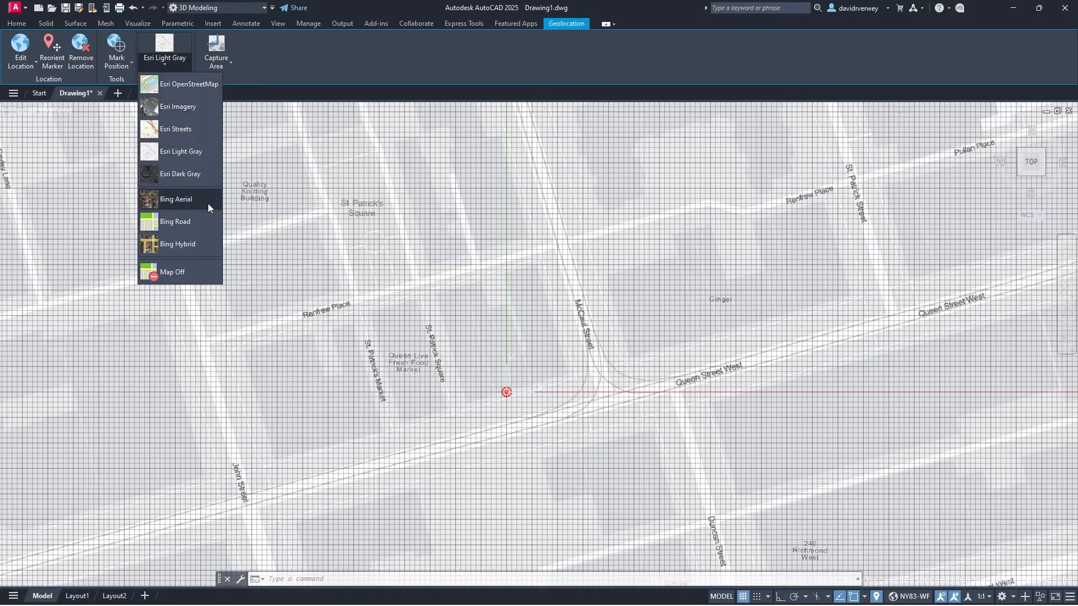
left_click(207, 201)
left_click(173, 62)
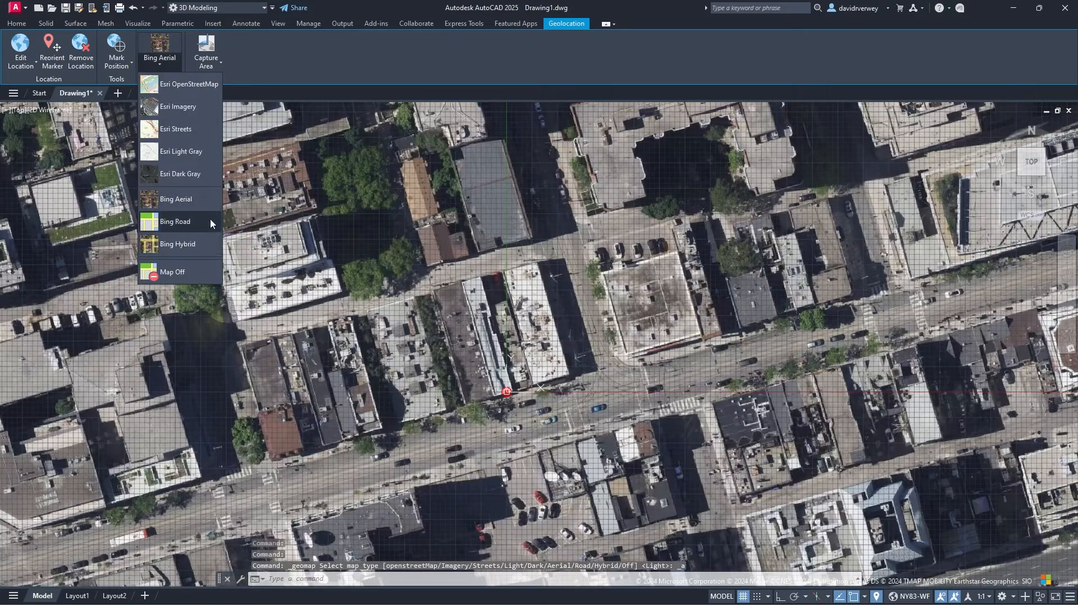